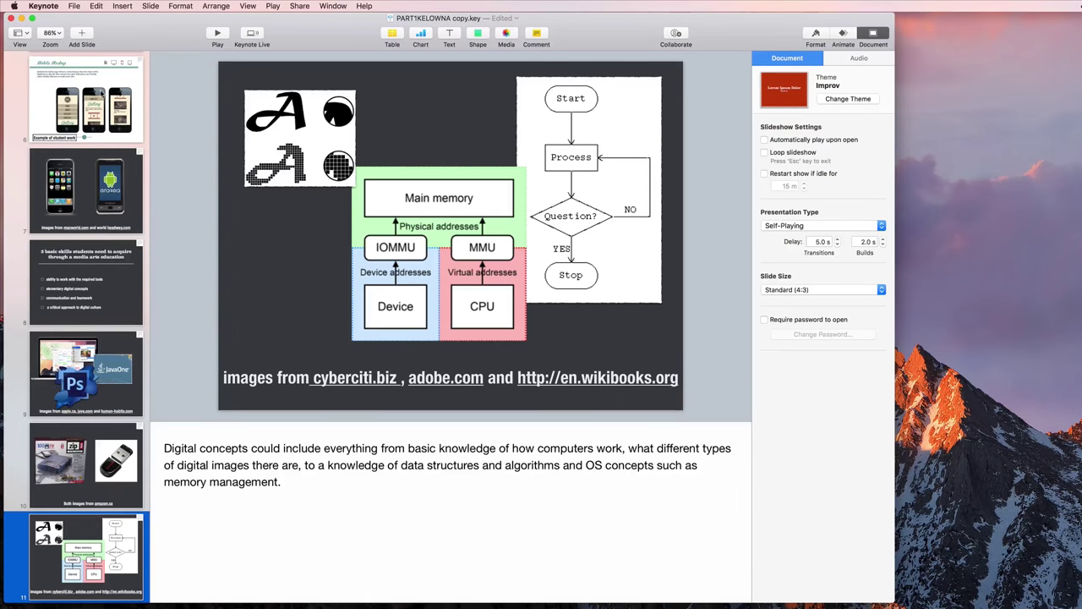
- Select the title slide and bring up the File menu's Export To format list
{"action": "scroll", "coordinate": [99, 99], "scroll_direction": "up", "scroll_amount": 15}
{"action": "left_click", "coordinate": [94, 106]}
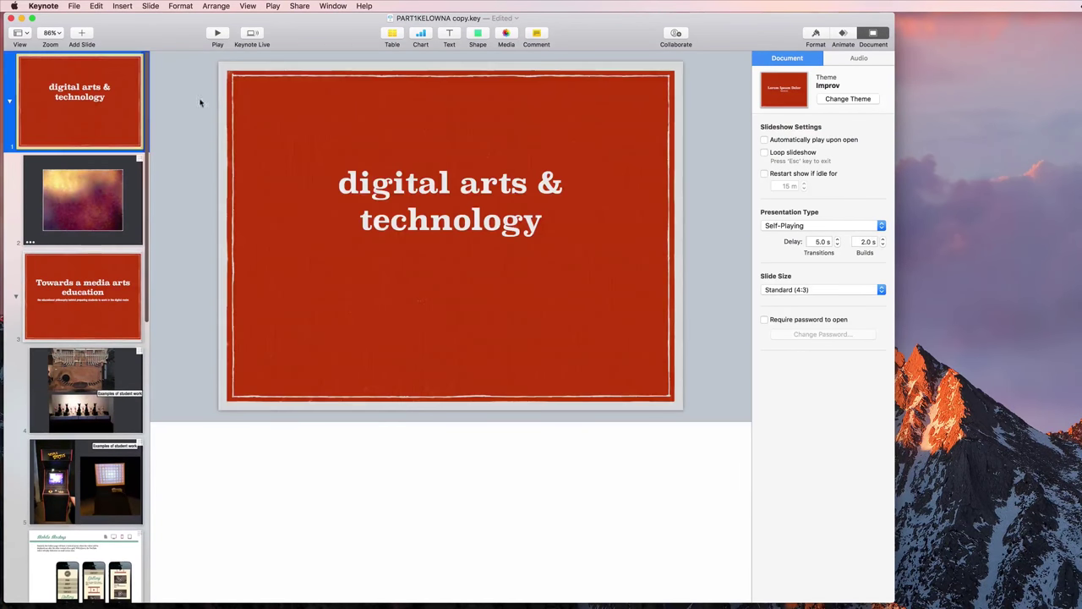
{"action": "left_click", "coordinate": [75, 6]}
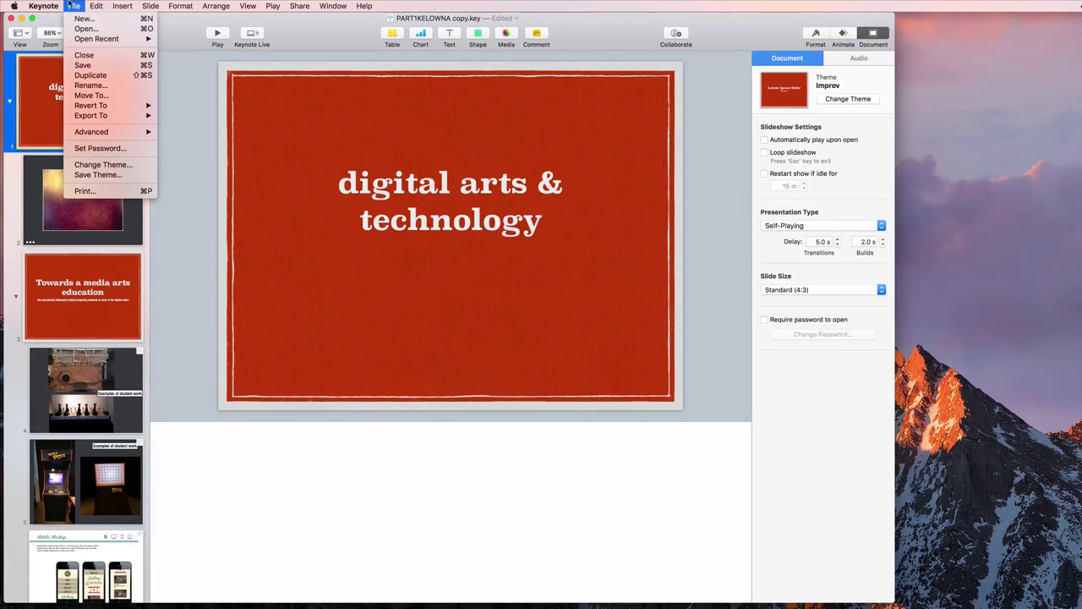
{"action": "mouse_move", "coordinate": [116, 118]}
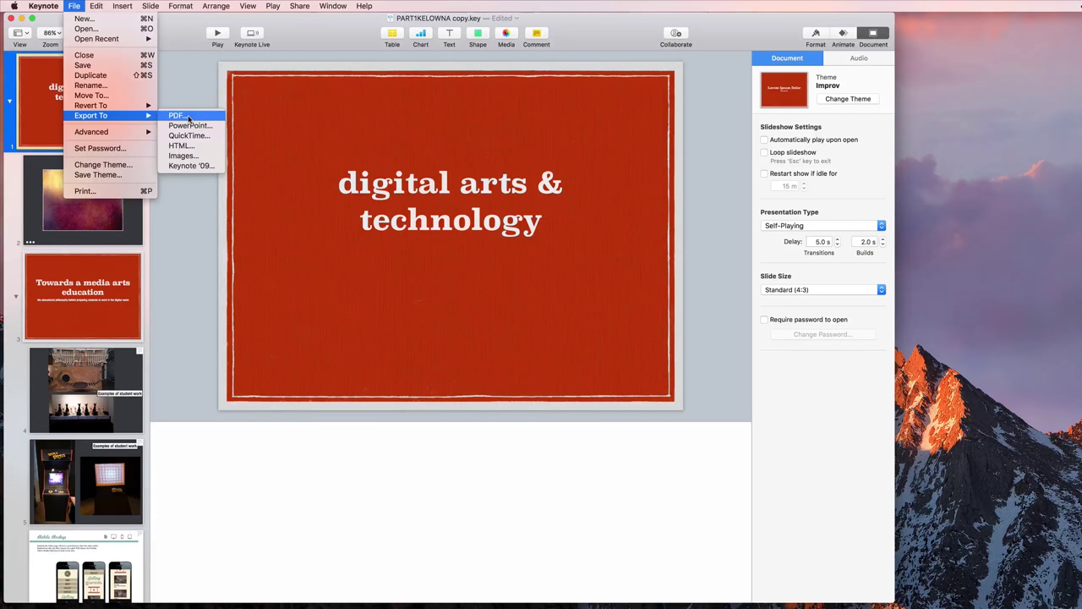
- Set up a PDF export that includes presenter notes at Best image quality, then continue to saving
{"action": "left_click", "coordinate": [188, 117]}
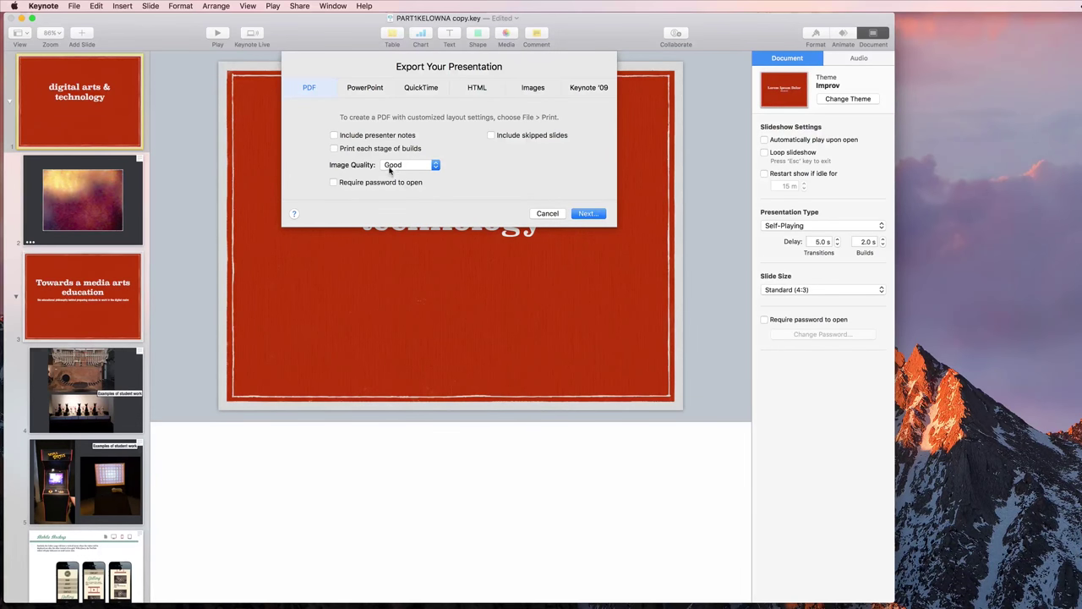
{"action": "left_click", "coordinate": [334, 135]}
{"action": "left_click", "coordinate": [424, 167]}
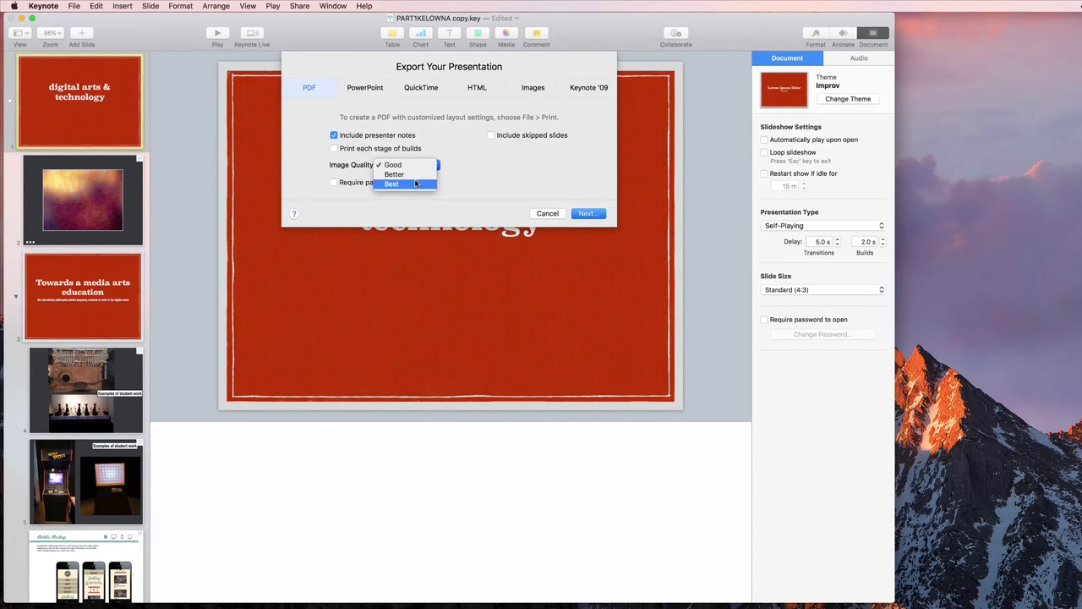
{"action": "left_click", "coordinate": [414, 185]}
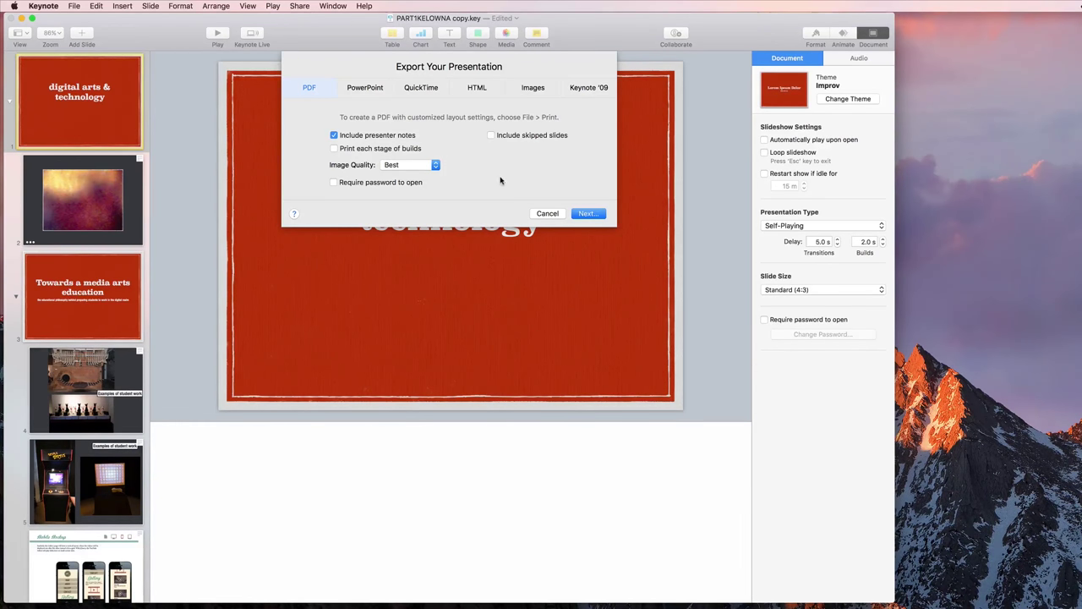
{"action": "left_click", "coordinate": [597, 216]}
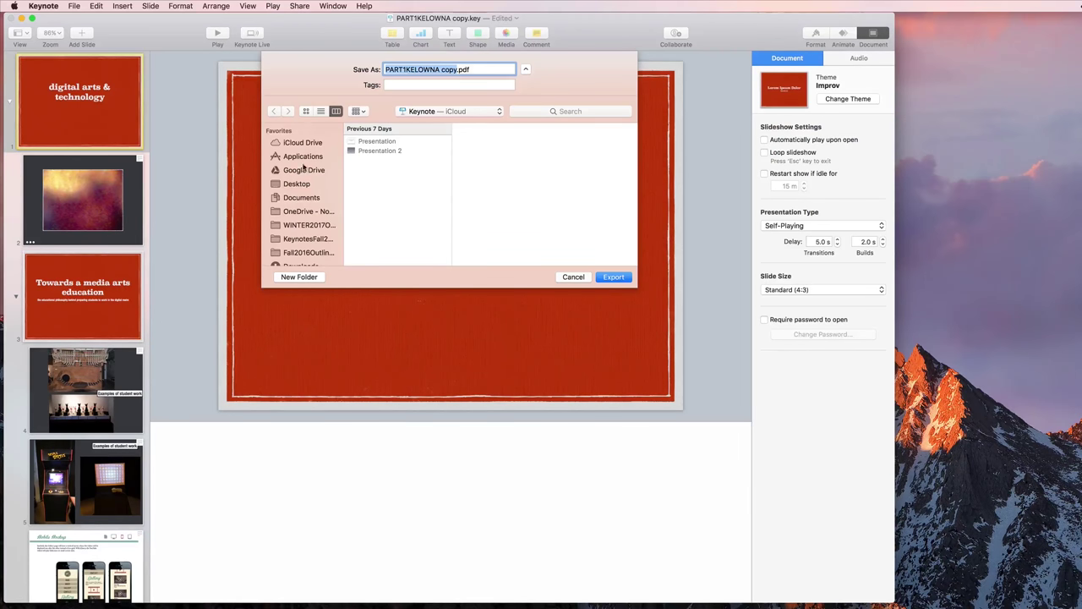
- Create a new folder named 'keynotes' on the Desktop as the export location
{"action": "scroll", "coordinate": [304, 168], "scroll_direction": "down", "scroll_amount": 3}
{"action": "left_click", "coordinate": [295, 137]}
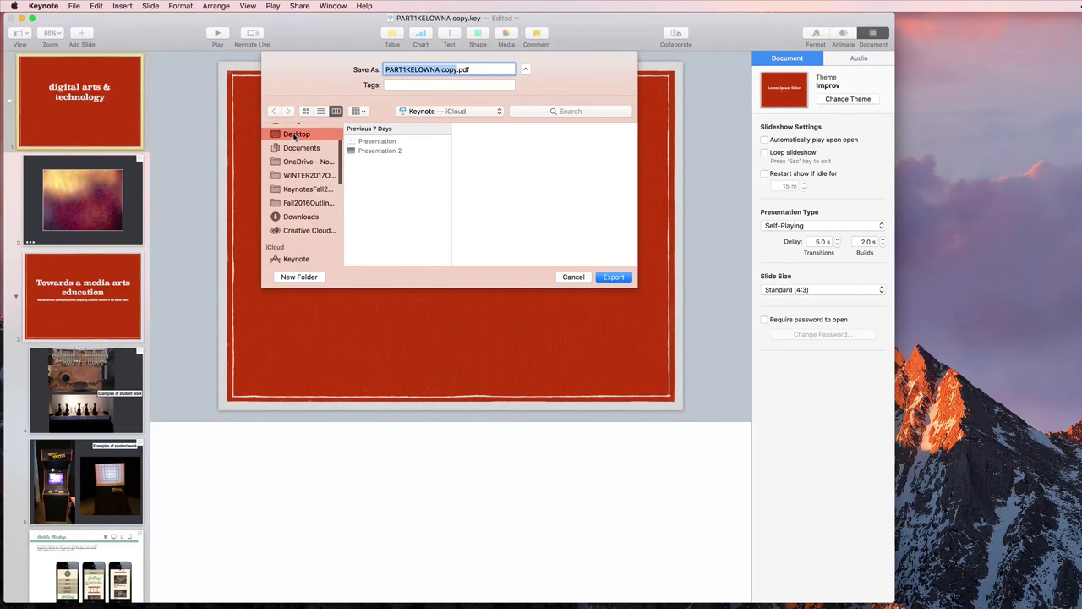
{"action": "left_click", "coordinate": [298, 276]}
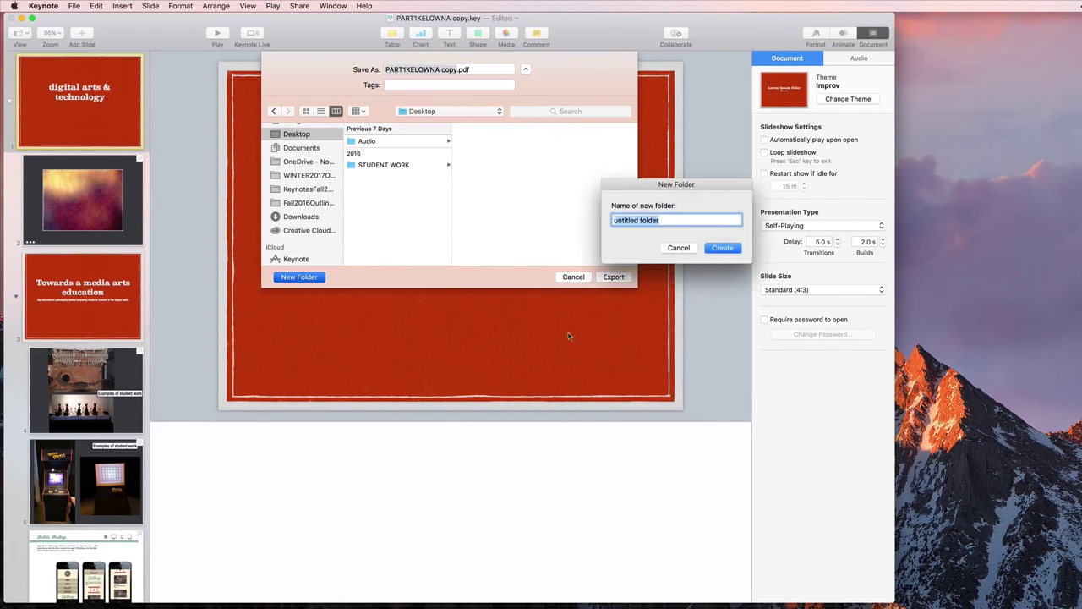
{"action": "type", "text": "keynotes"}
{"action": "left_click", "coordinate": [723, 249]}
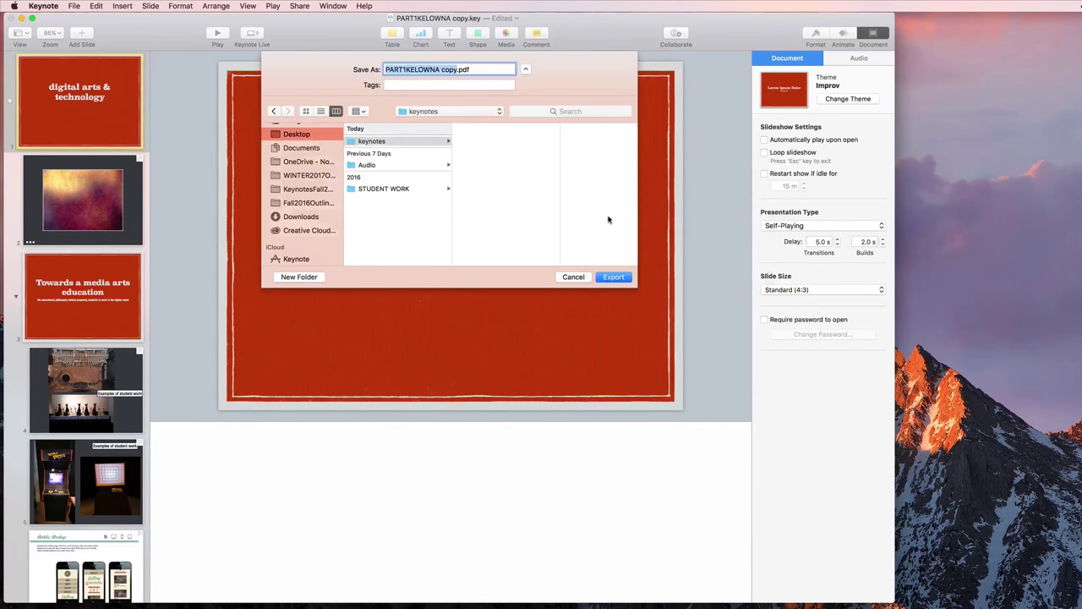
- Remove ' copy' from the file name and export as PART1KELOWNA.pdf
{"action": "left_click", "coordinate": [461, 69]}
{"action": "left_click_drag", "start_coordinate": [461, 69], "coordinate": [443, 68]}
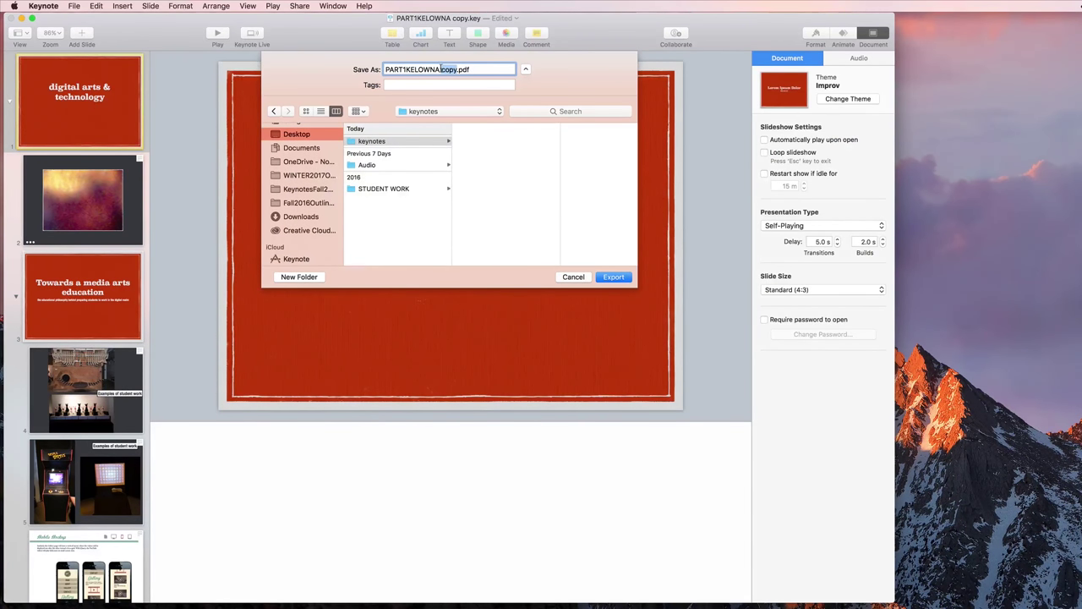
{"action": "key", "text": "BackSpace"}
{"action": "left_click", "coordinate": [614, 276]}
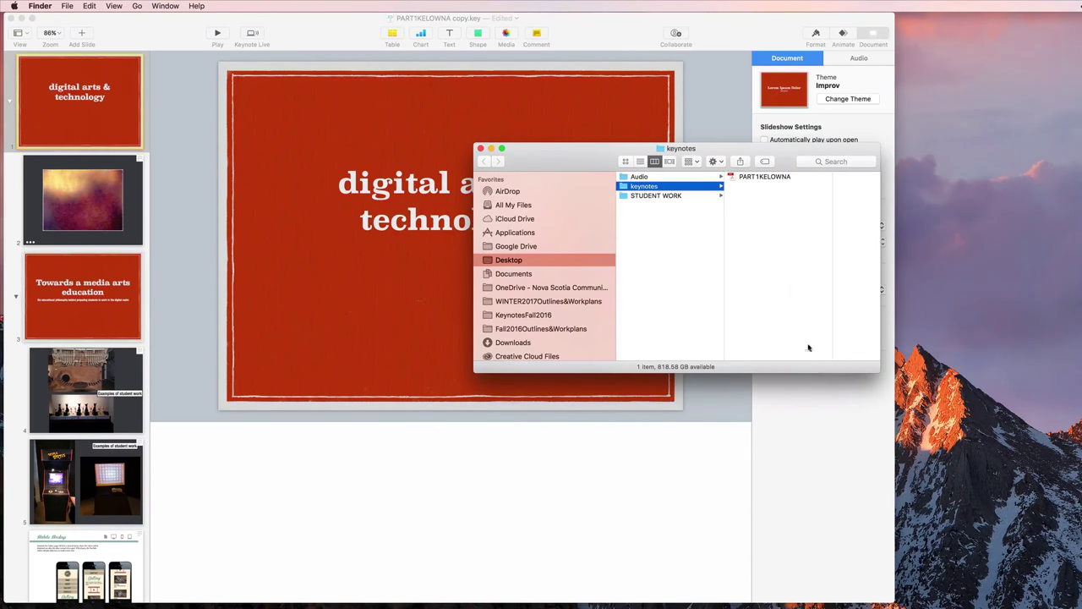
- Open PART1KELOWNA.pdf from the keynotes folder with Adobe Acrobat
{"action": "left_click", "coordinate": [761, 180]}
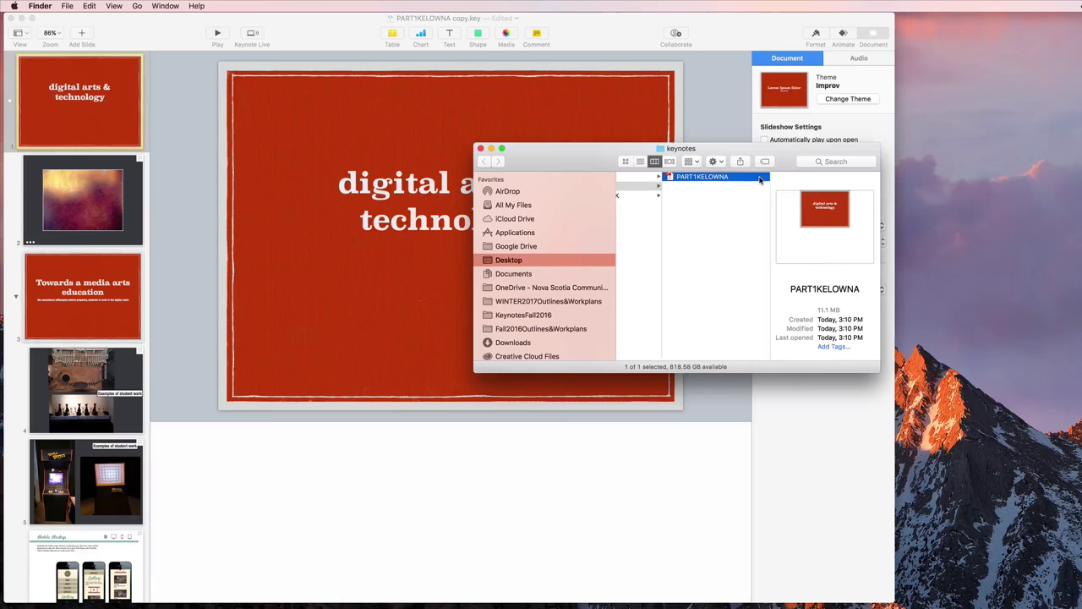
{"action": "right_click", "coordinate": [701, 180]}
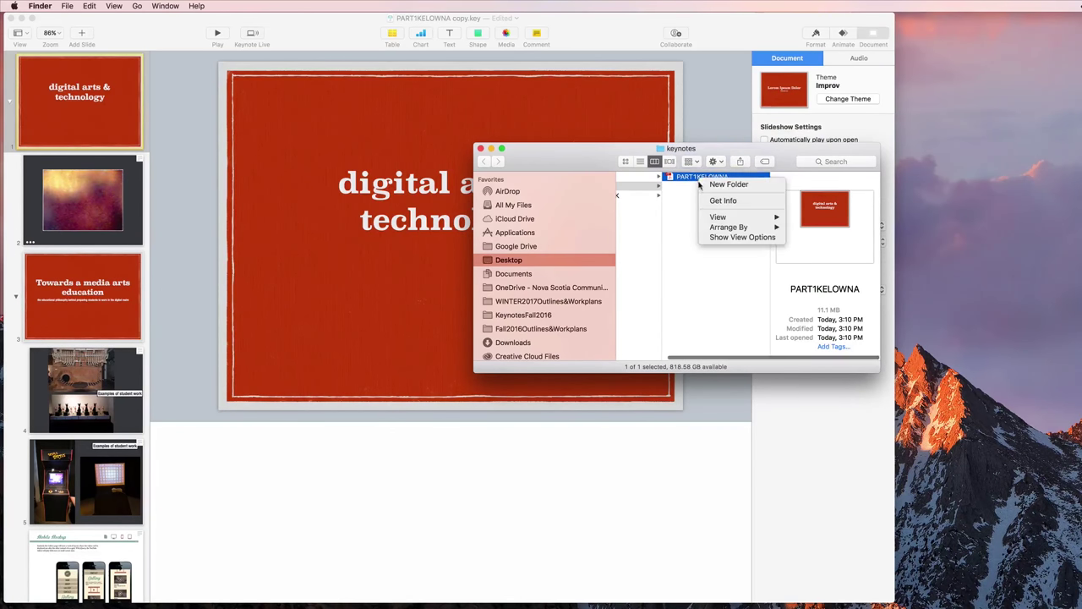
{"action": "left_click", "coordinate": [689, 212]}
{"action": "right_click", "coordinate": [701, 177]}
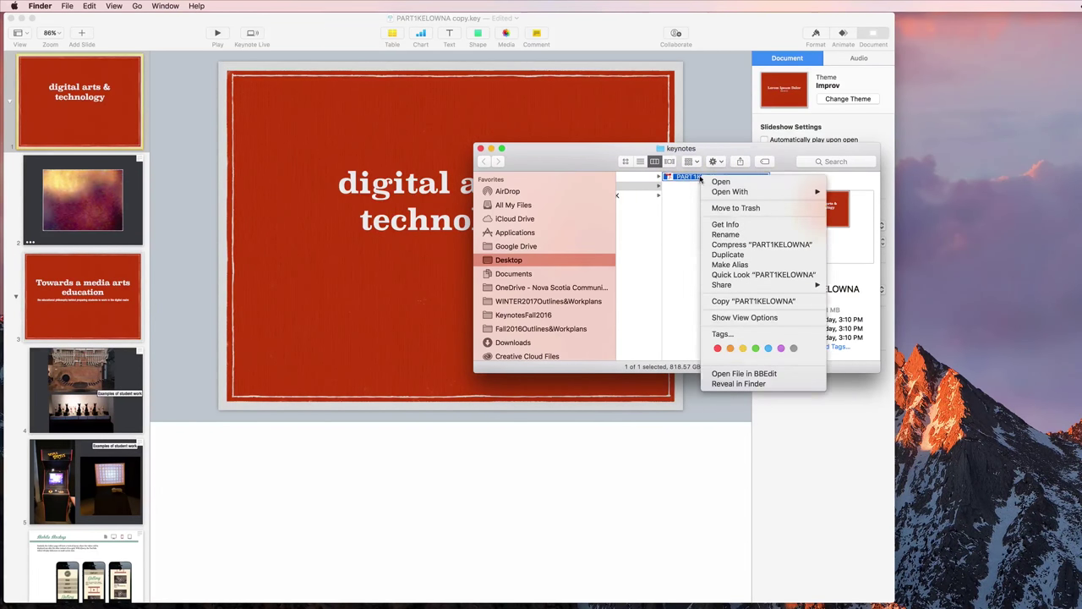
{"action": "mouse_move", "coordinate": [746, 193]}
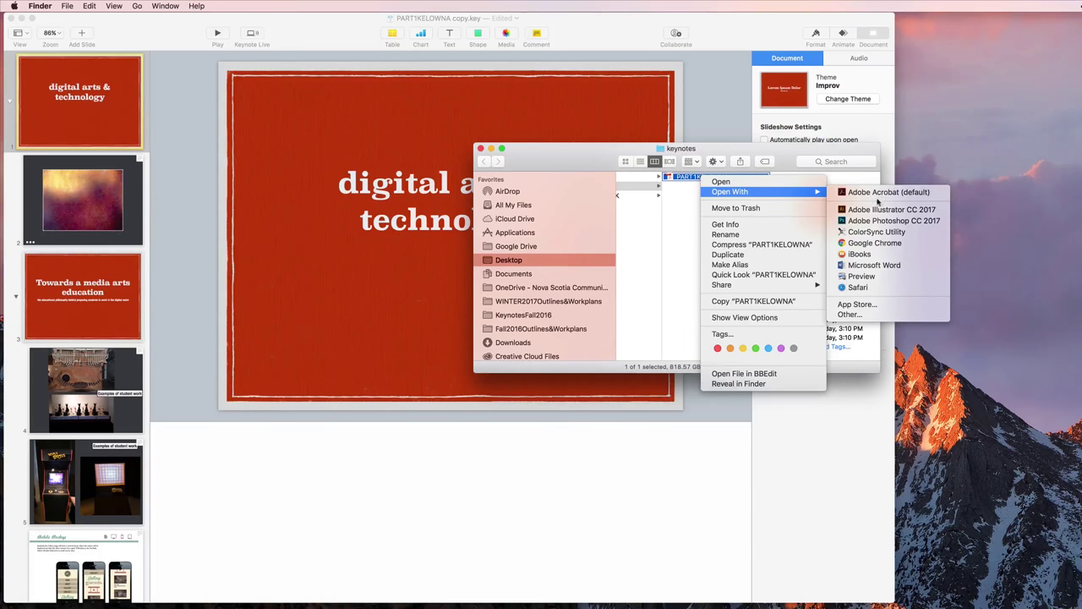
{"action": "left_click", "coordinate": [876, 195]}
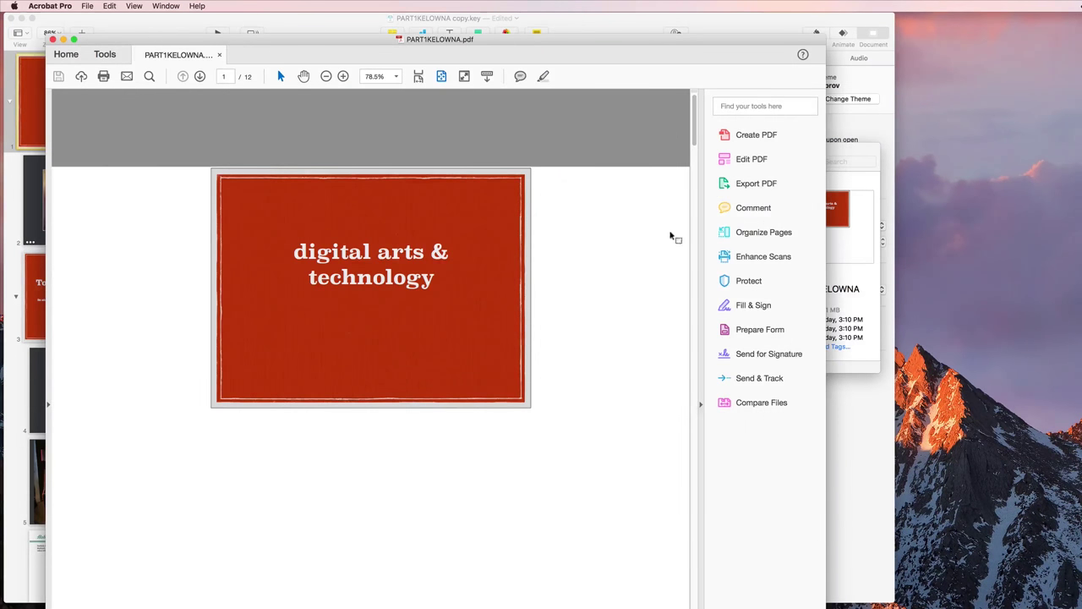
- Scroll to page 5 of the PDF to check the presenter notes printed beneath slides
{"action": "scroll", "coordinate": [586, 259], "scroll_direction": "down", "scroll_amount": 3}
{"action": "scroll", "coordinate": [586, 258], "scroll_direction": "down", "scroll_amount": 2}
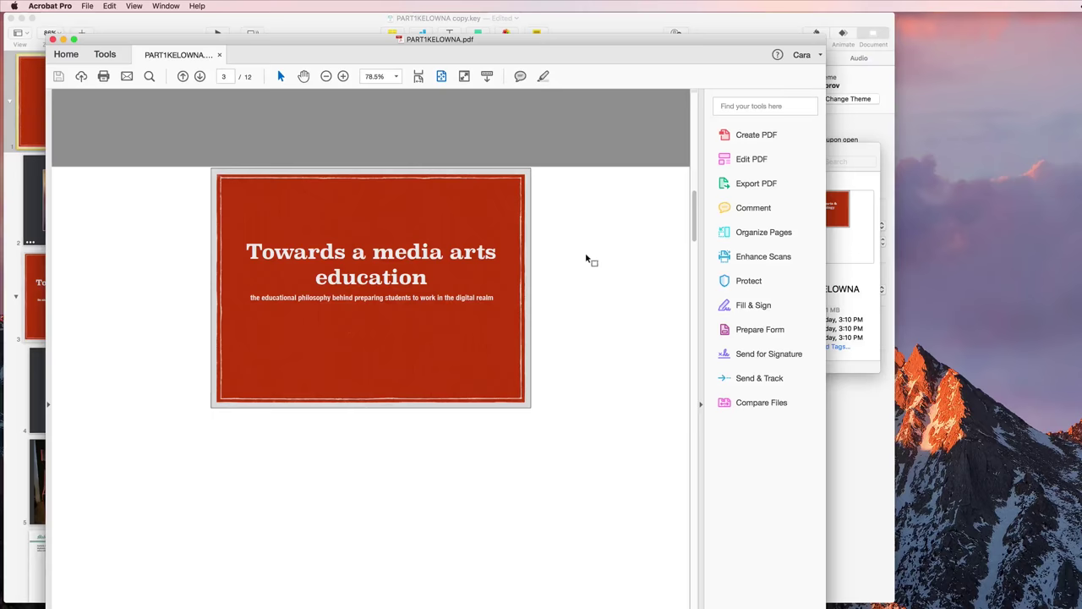
{"action": "scroll", "coordinate": [586, 259], "scroll_direction": "down", "scroll_amount": 2}
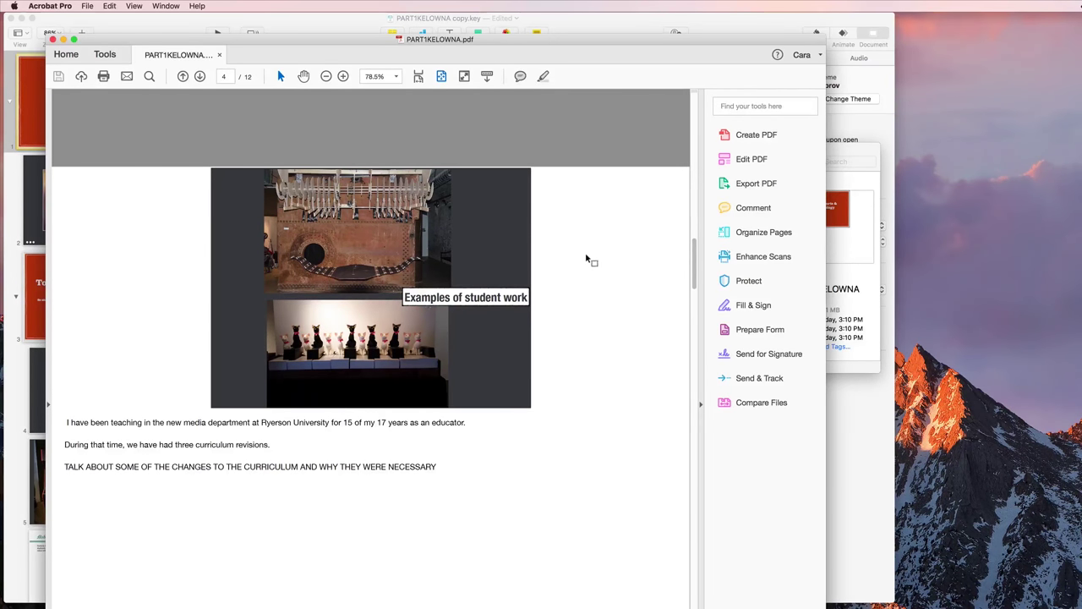
{"action": "scroll", "coordinate": [590, 260], "scroll_direction": "down", "scroll_amount": 2}
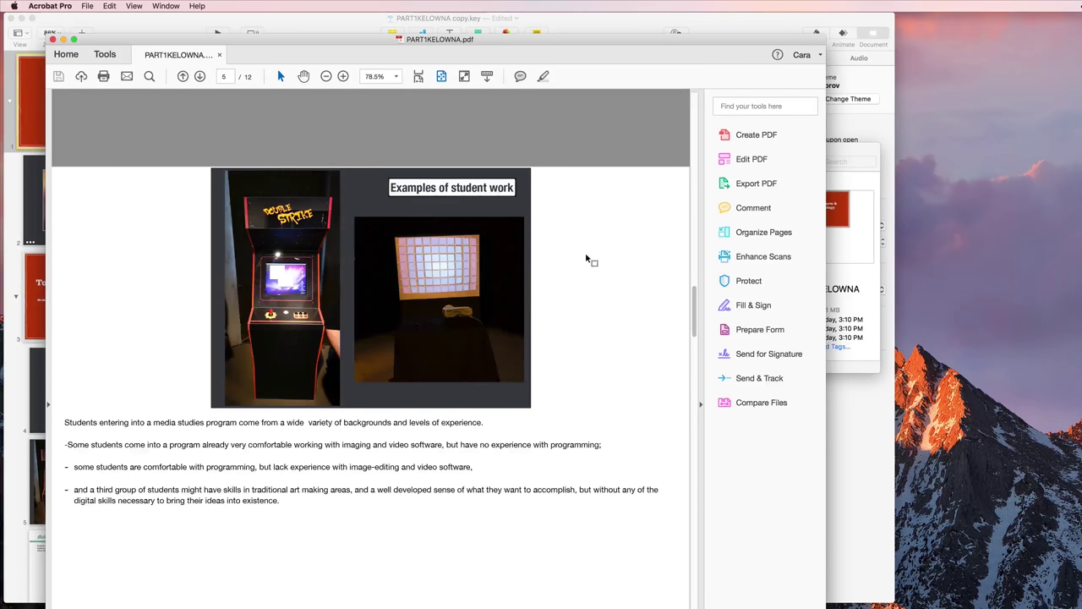
{"action": "left_click", "coordinate": [93, 6]}
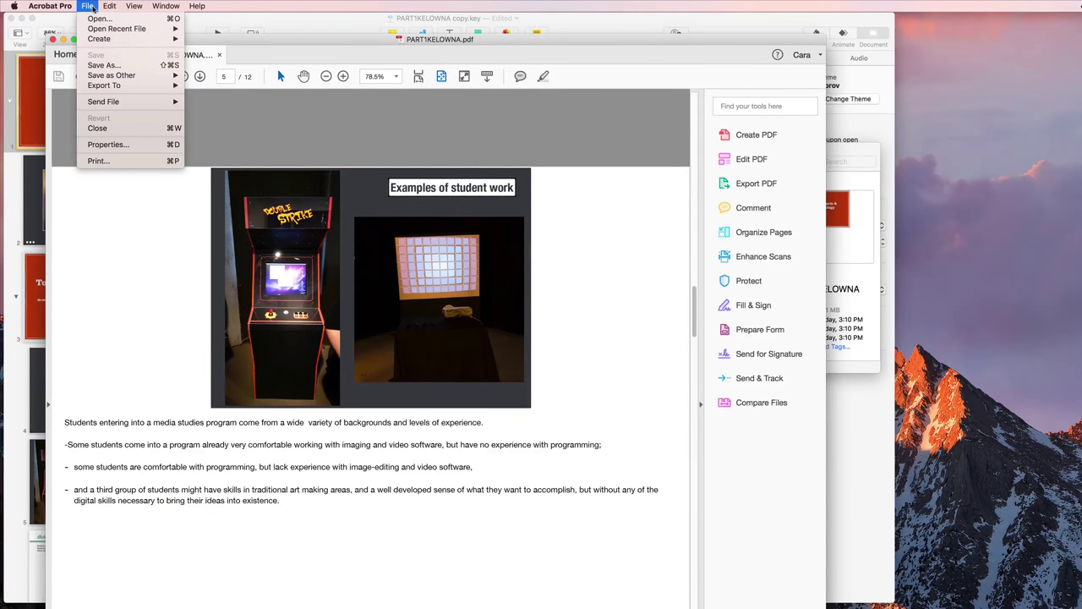
- Set the PDF's initial view to open full screen, resized to page and centred, Page Only navigation
{"action": "mouse_move", "coordinate": [107, 37]}
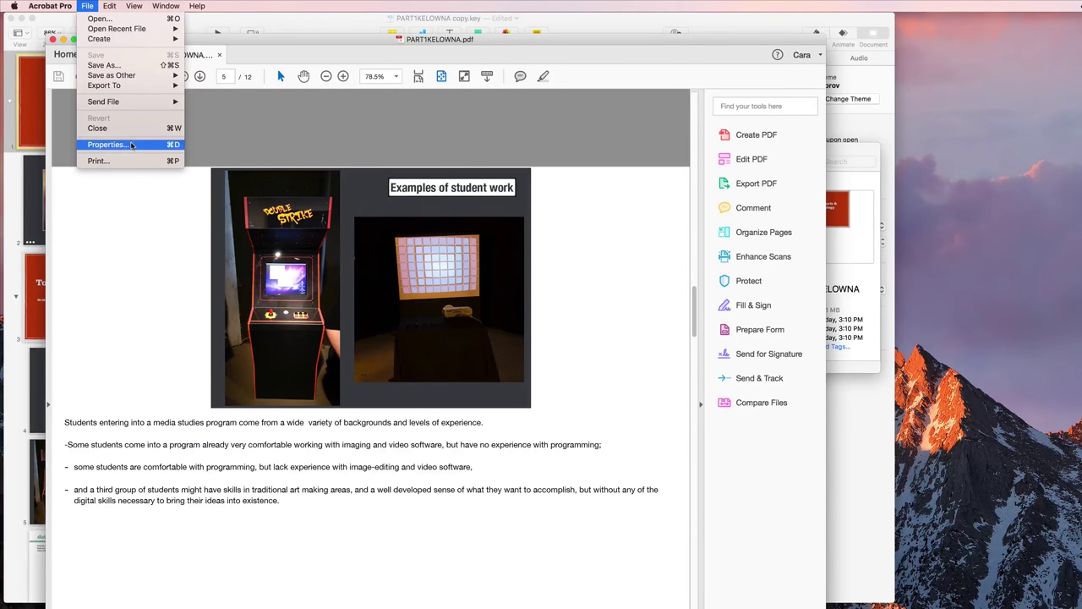
{"action": "left_click", "coordinate": [132, 144]}
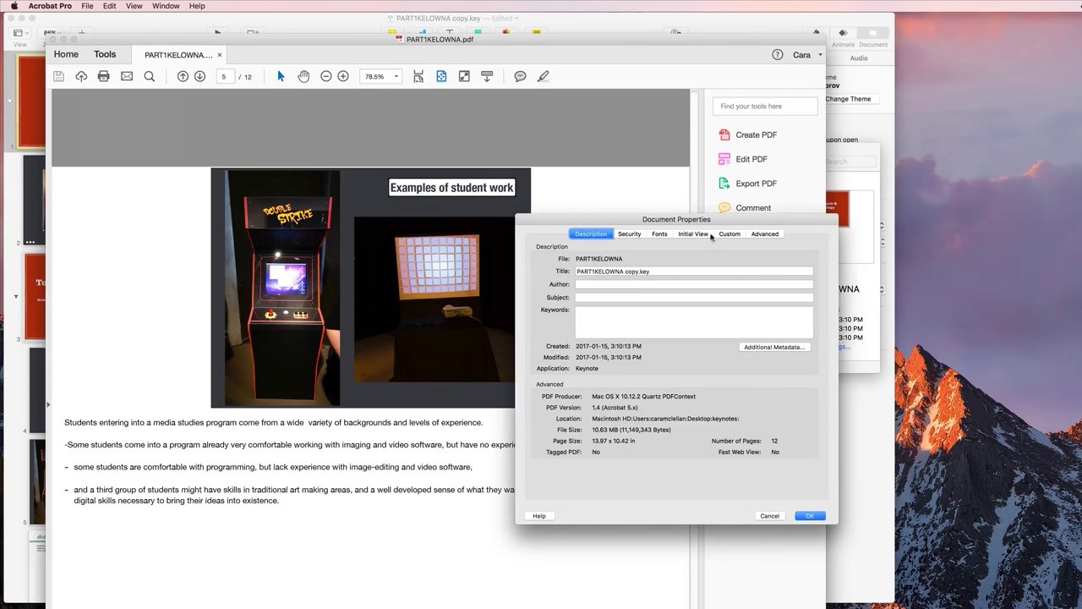
{"action": "left_click", "coordinate": [696, 235]}
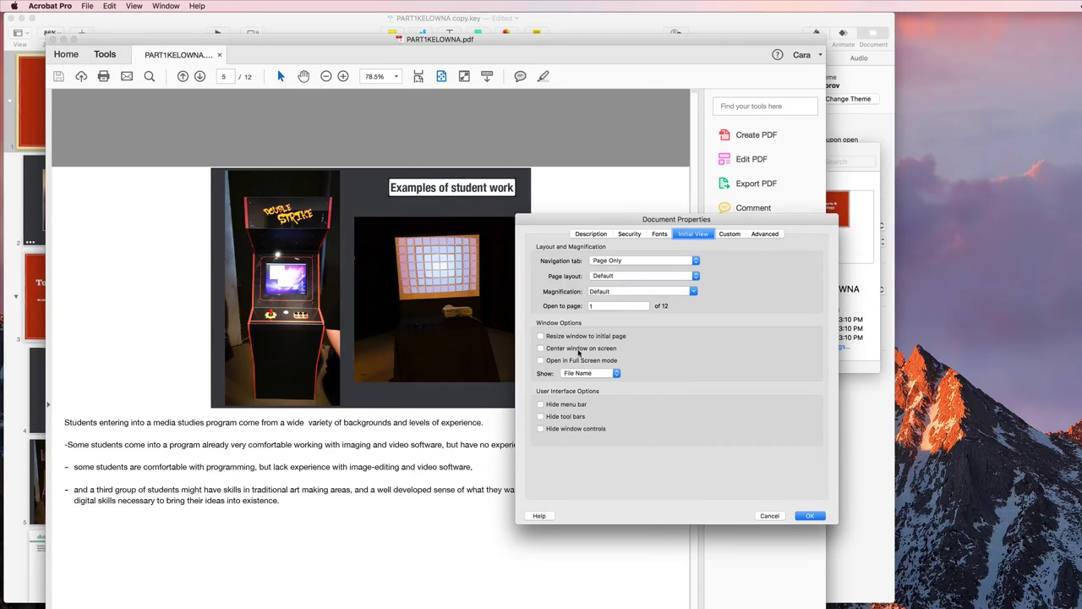
{"action": "left_click", "coordinate": [541, 361]}
{"action": "left_click", "coordinate": [541, 337]}
{"action": "left_click", "coordinate": [541, 348]}
{"action": "left_click", "coordinate": [620, 260]}
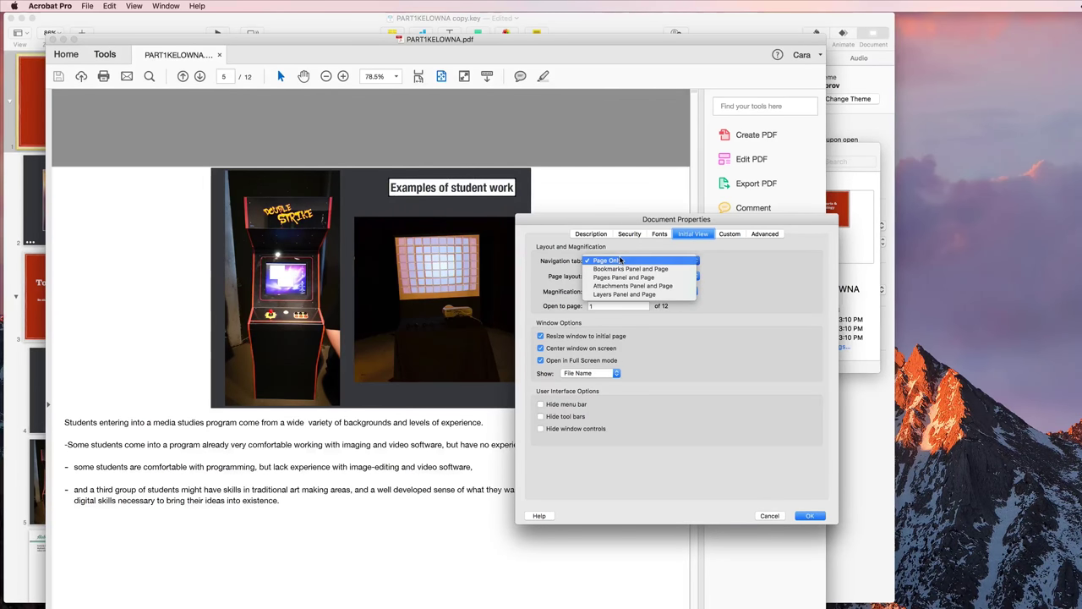
{"action": "left_click", "coordinate": [640, 265]}
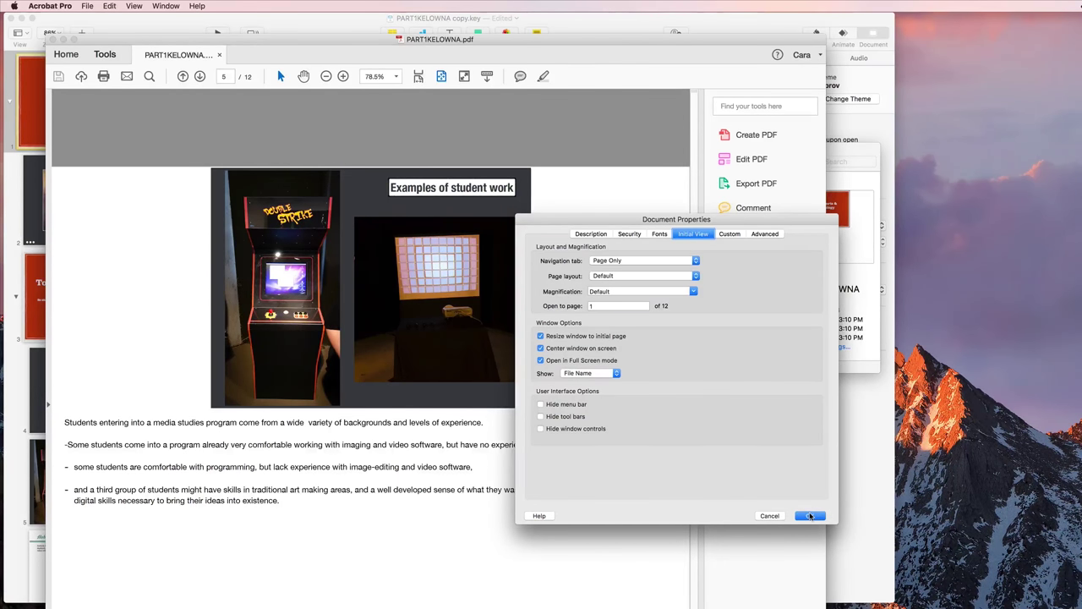
{"action": "left_click", "coordinate": [810, 515]}
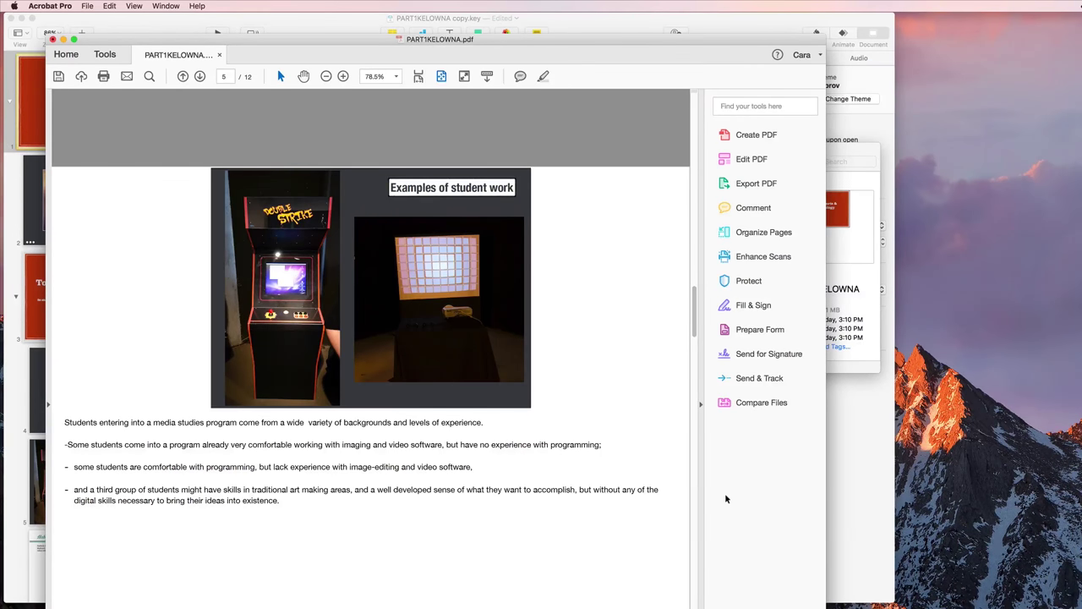
- Save PART1KELOWNA.pdf, close it, and reopen it to test the opening view
{"action": "key", "text": "super+s"}
{"action": "left_click", "coordinate": [52, 39]}
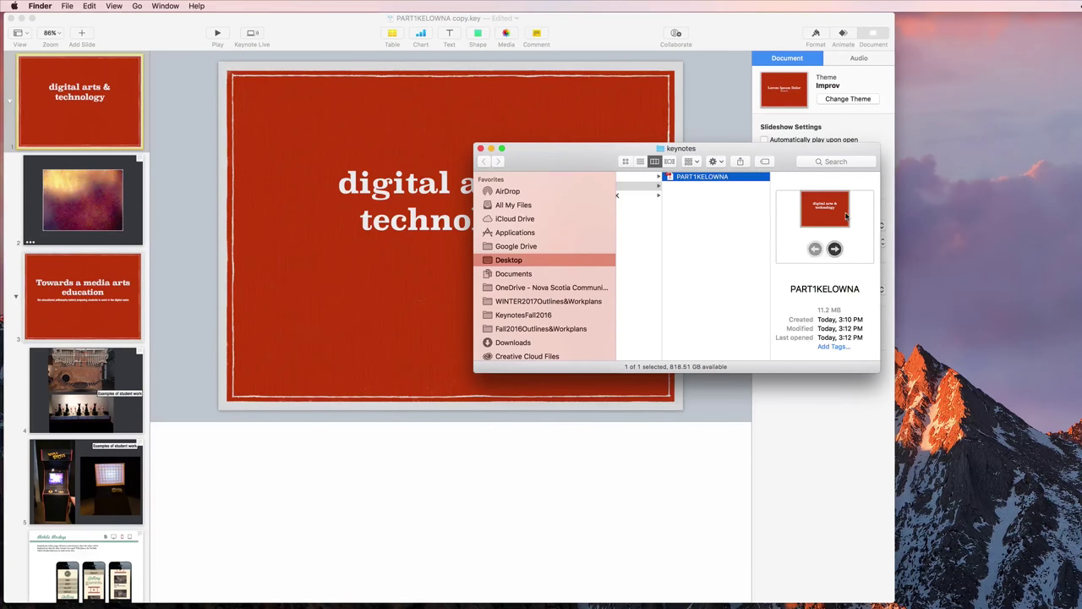
{"action": "double_click", "coordinate": [715, 179]}
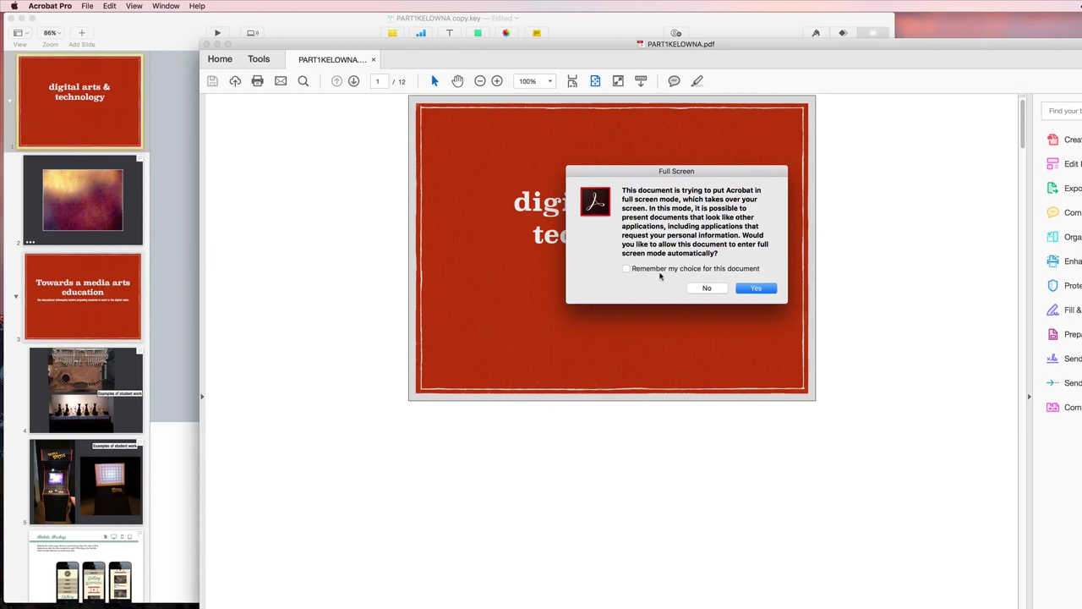
- Allow full screen for the PDF, exit it, close Acrobat and return to the Keynote deck
{"action": "left_click", "coordinate": [627, 268]}
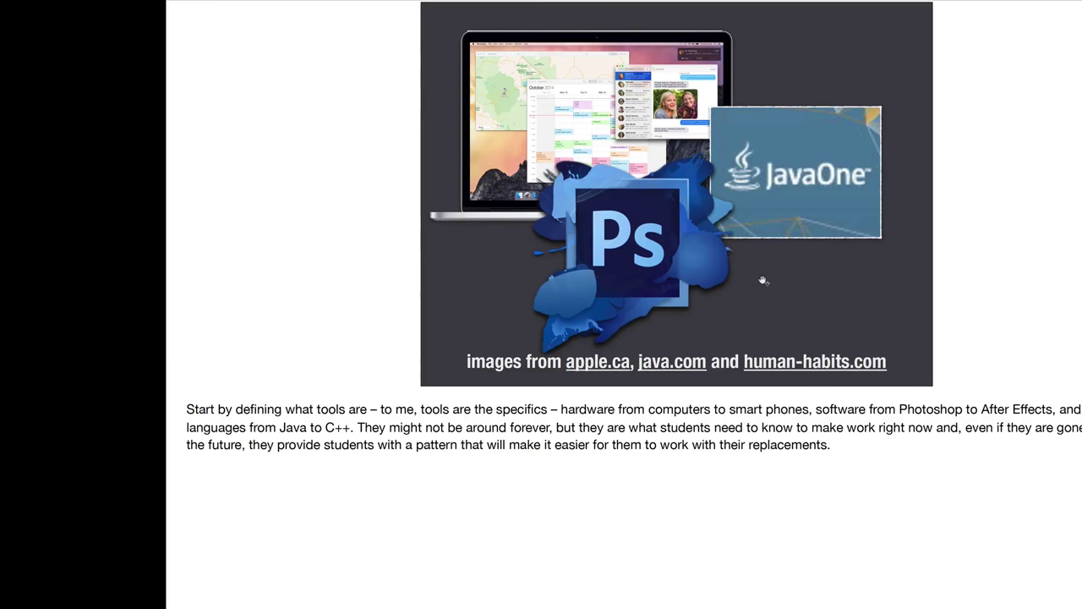
{"action": "key", "text": "Escape"}
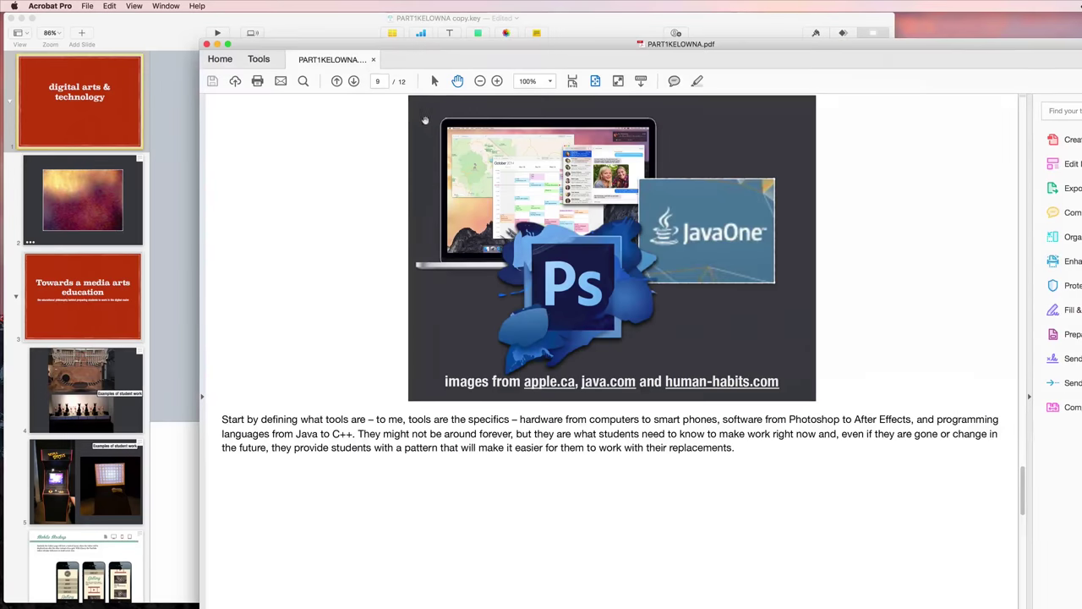
{"action": "left_click_drag", "start_coordinate": [330, 44], "coordinate": [587, 146]}
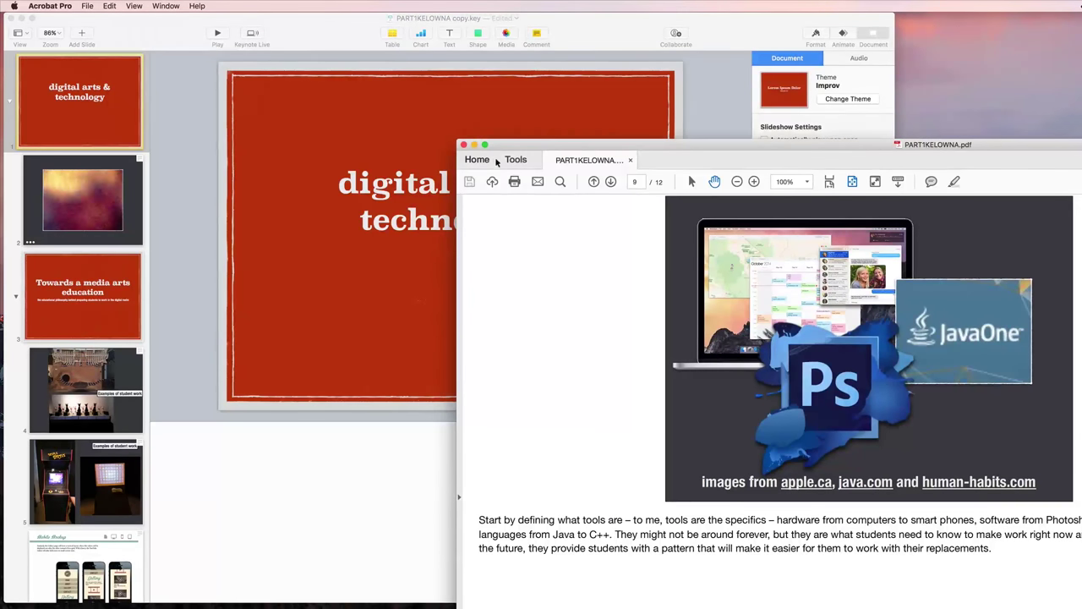
{"action": "key", "text": "super+q"}
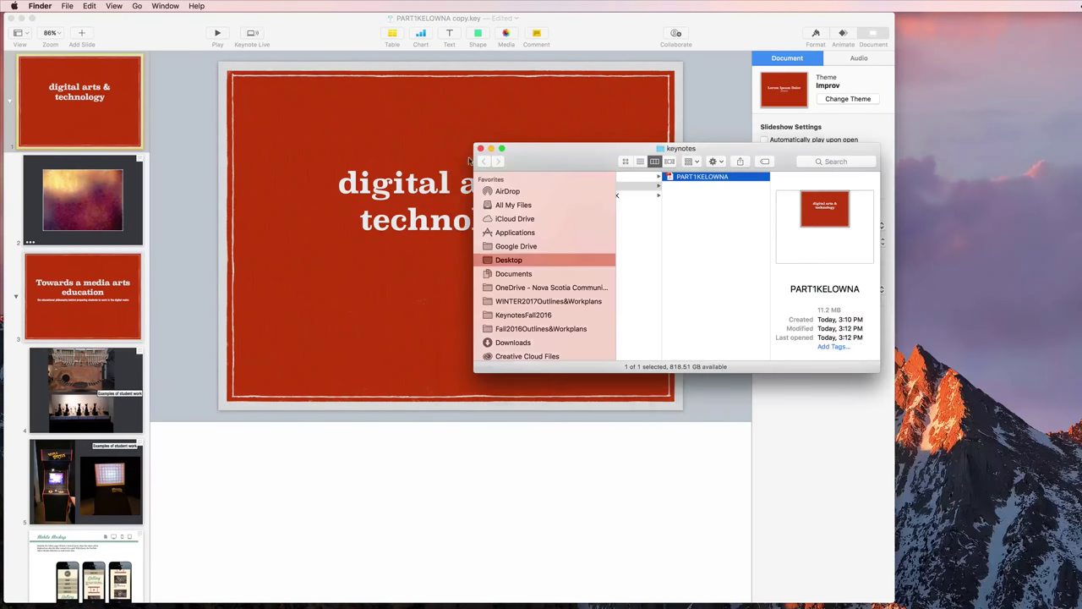
{"action": "left_click", "coordinate": [409, 104]}
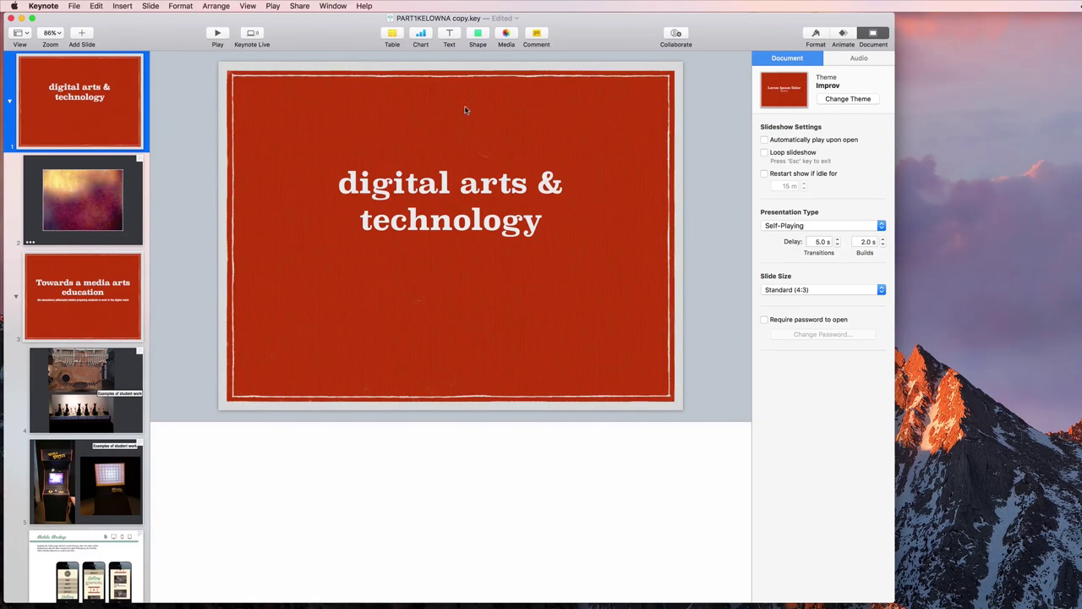
- Export the deck again as PART1KELOWNA copy.pdf at Best quality, without notes, into keynotes
{"action": "left_click", "coordinate": [73, 6]}
{"action": "mouse_move", "coordinate": [98, 118]}
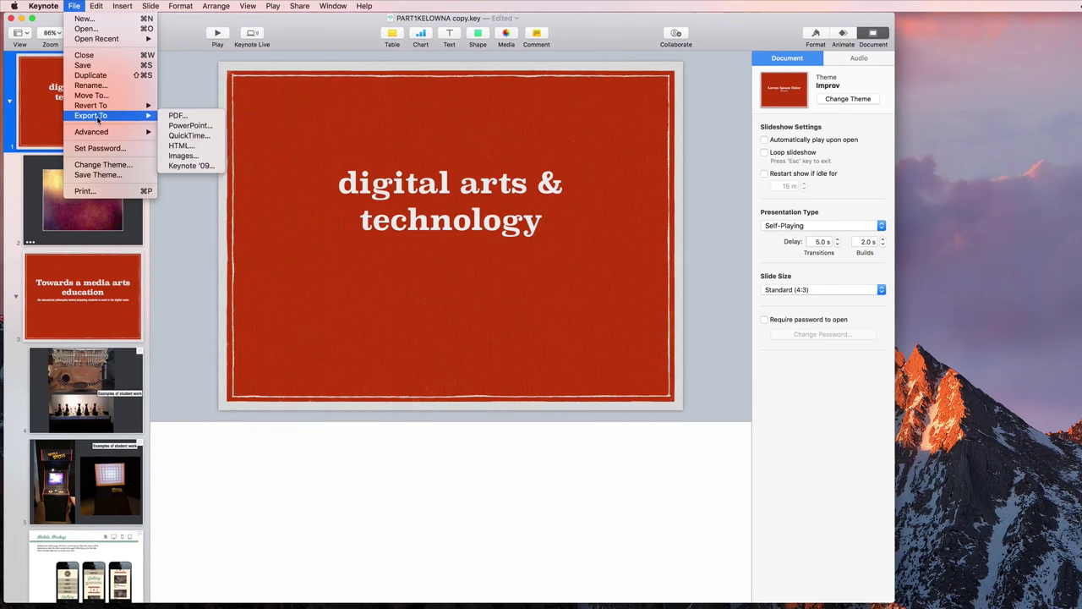
{"action": "left_click", "coordinate": [183, 116]}
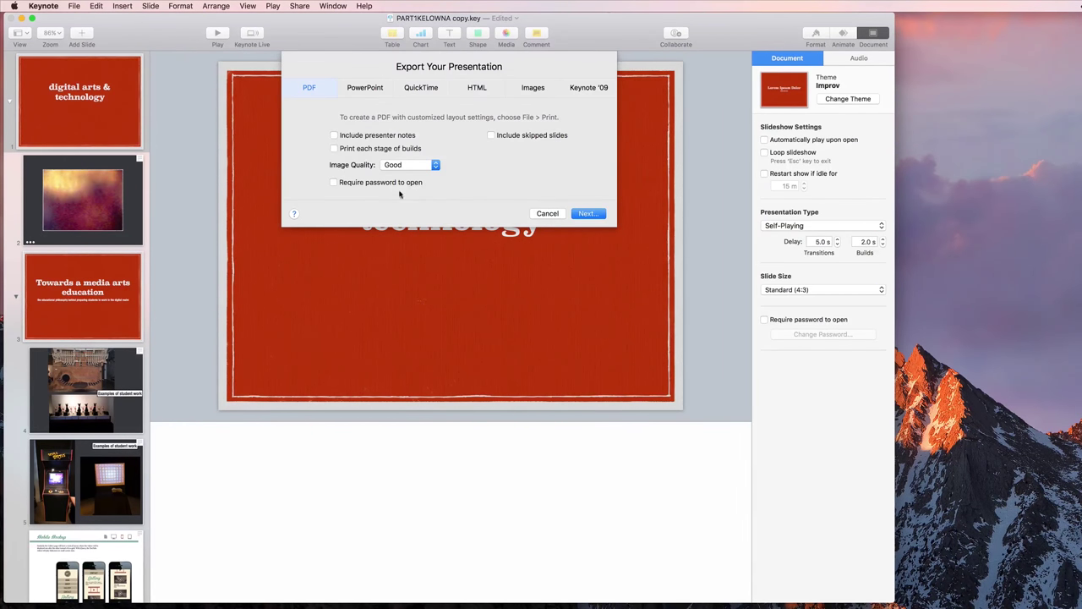
{"action": "left_click", "coordinate": [422, 166]}
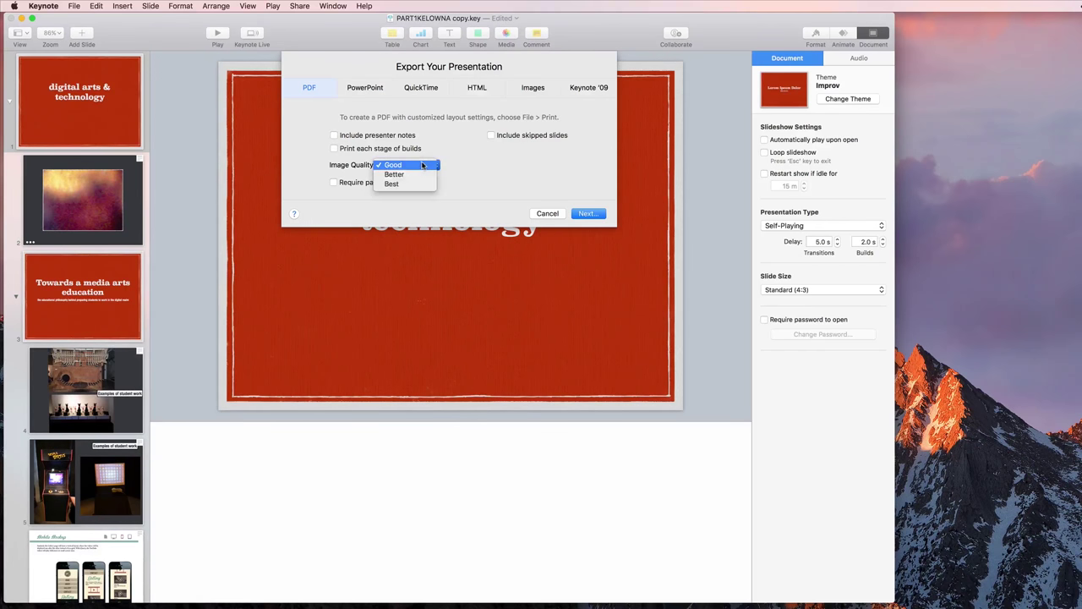
{"action": "left_click", "coordinate": [402, 183]}
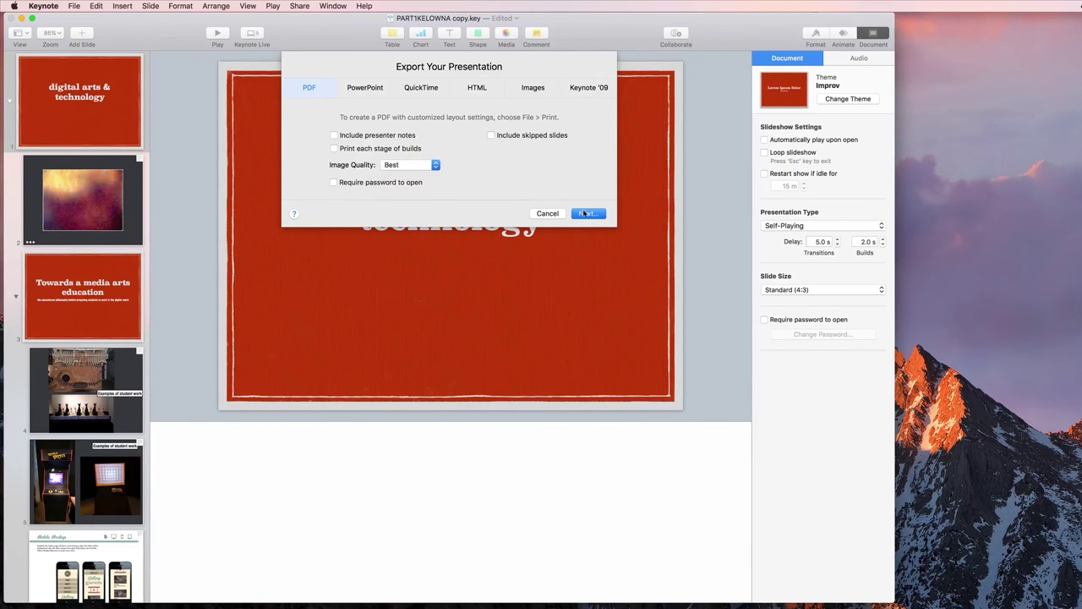
{"action": "left_click", "coordinate": [587, 213]}
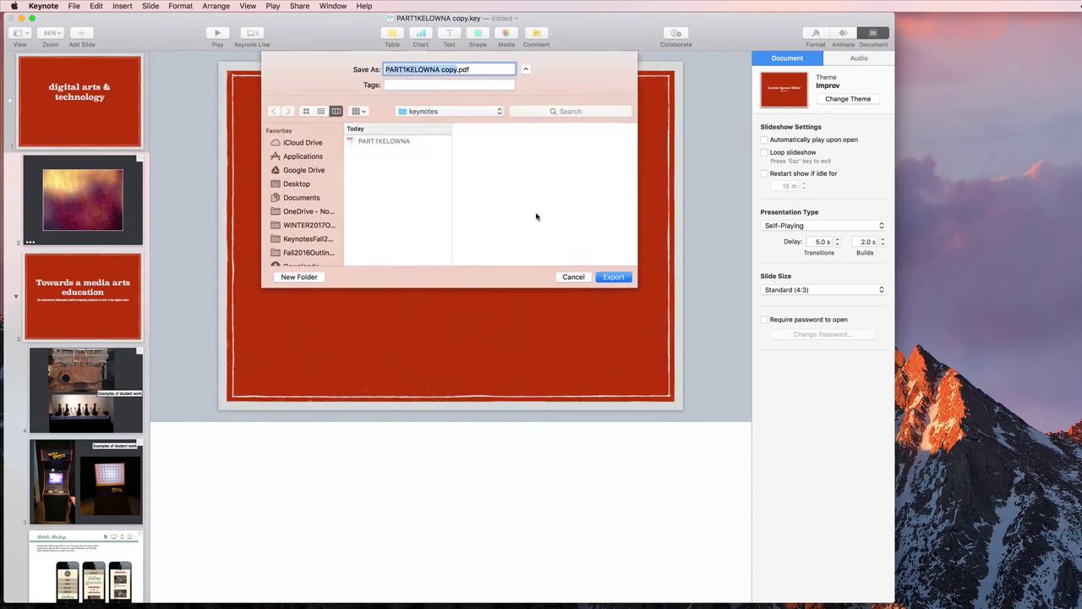
{"action": "left_click", "coordinate": [607, 279]}
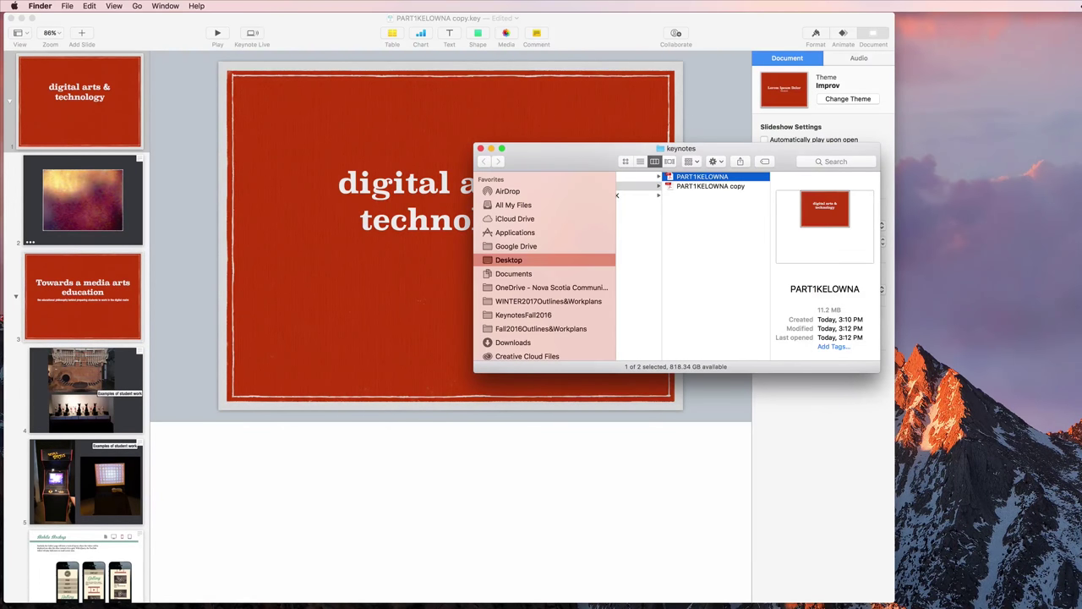
- Open PART1KELOWNA copy.pdf in Adobe Acrobat and enlarge its window
{"action": "left_click", "coordinate": [725, 189]}
{"action": "right_click", "coordinate": [725, 190]}
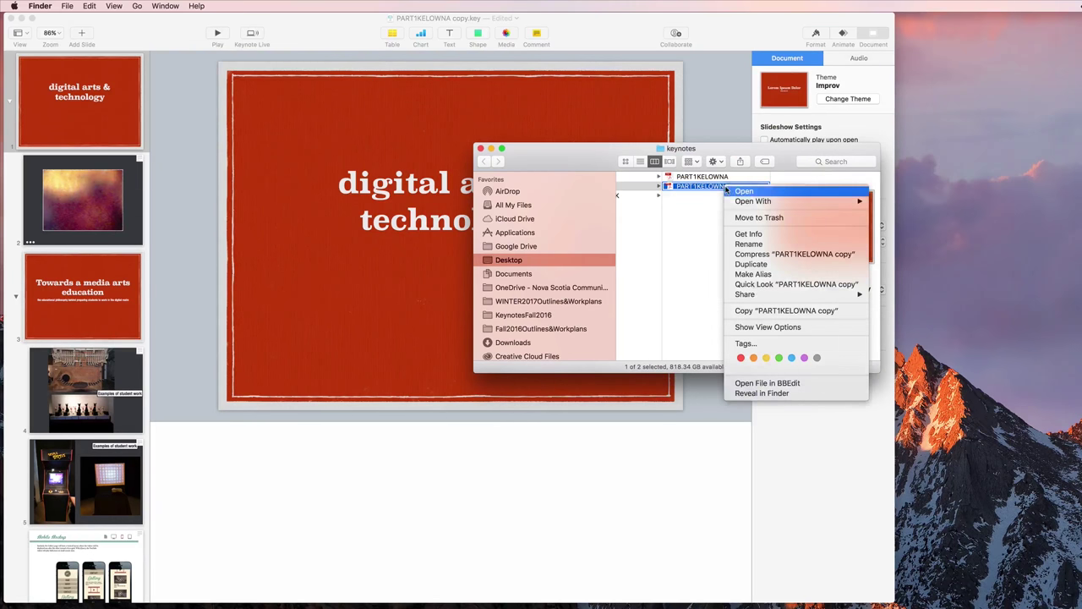
{"action": "mouse_move", "coordinate": [859, 201]}
{"action": "left_click", "coordinate": [949, 203]}
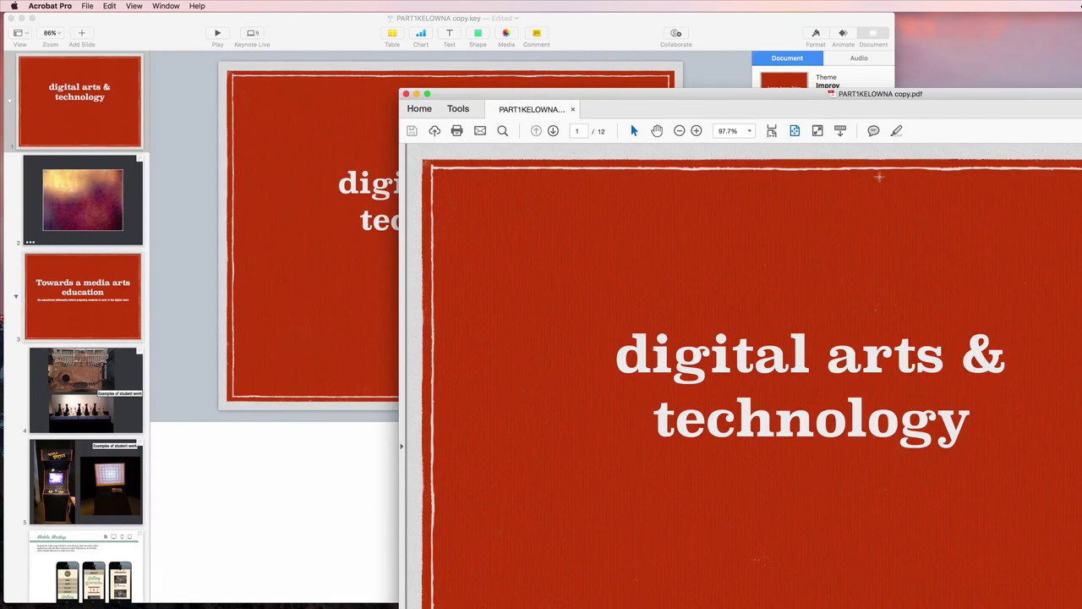
{"action": "double_click", "coordinate": [775, 95]}
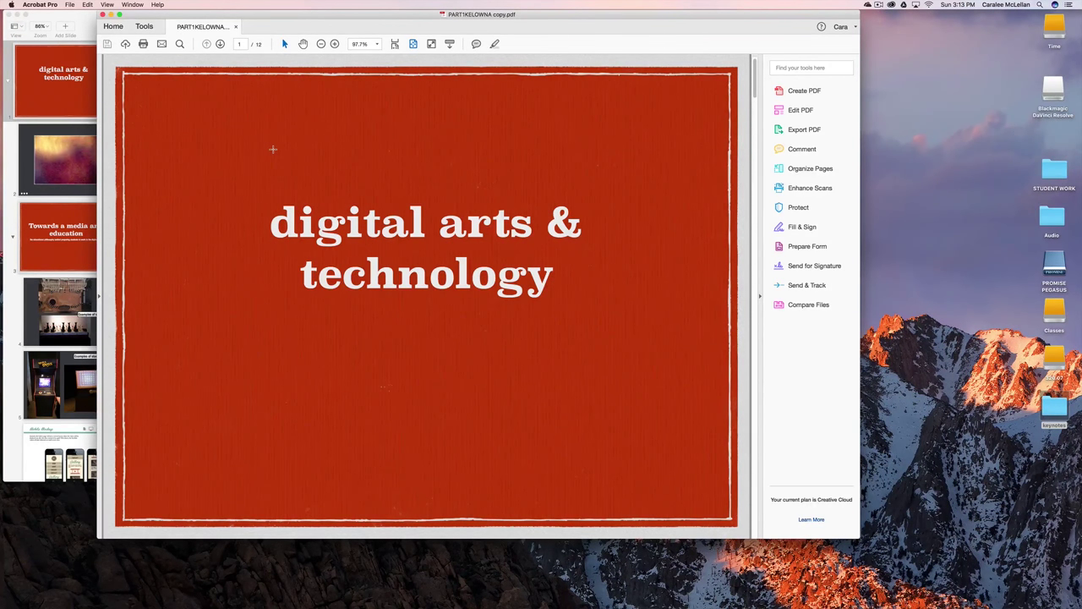
{"action": "left_click", "coordinate": [74, 6]}
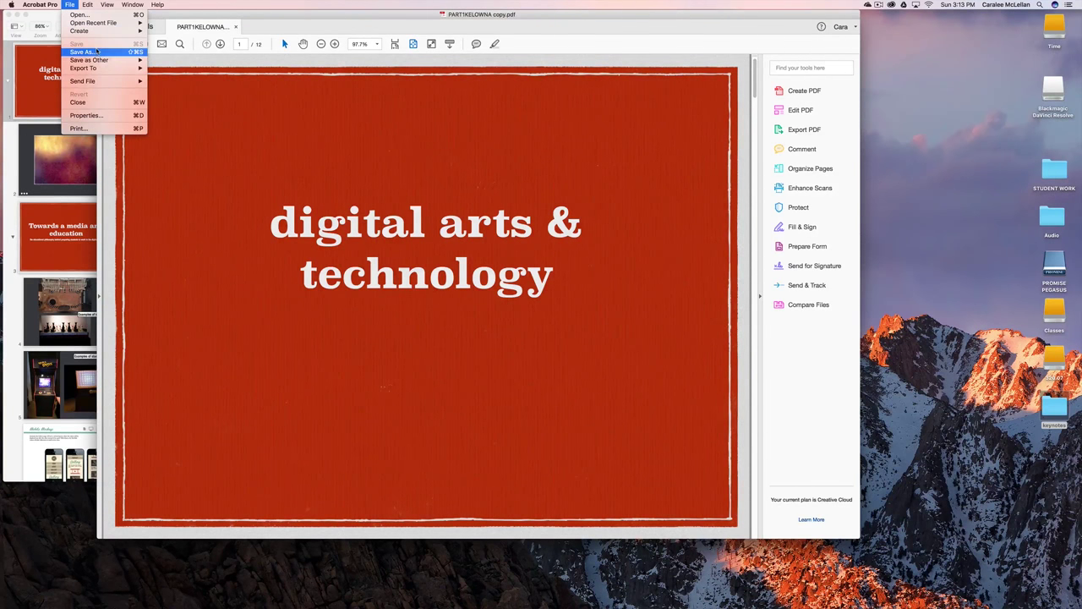
- Set the copy to open resized, centred, full screen showing Document Title, then close it
{"action": "left_click", "coordinate": [85, 115]}
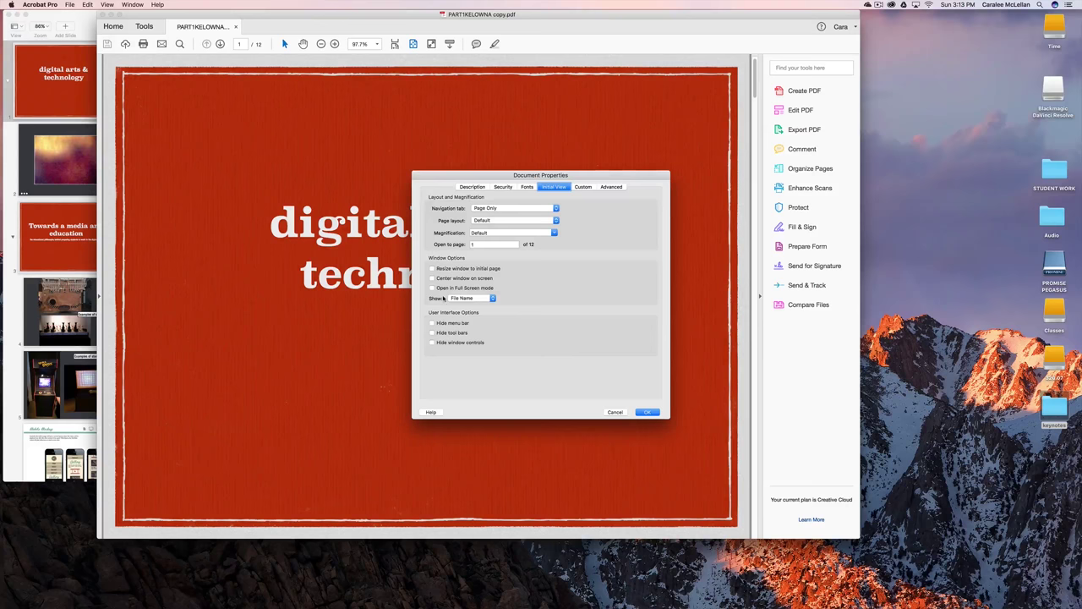
{"action": "left_click", "coordinate": [432, 268]}
{"action": "left_click", "coordinate": [433, 278]}
{"action": "left_click", "coordinate": [433, 288]}
{"action": "left_click", "coordinate": [472, 298]}
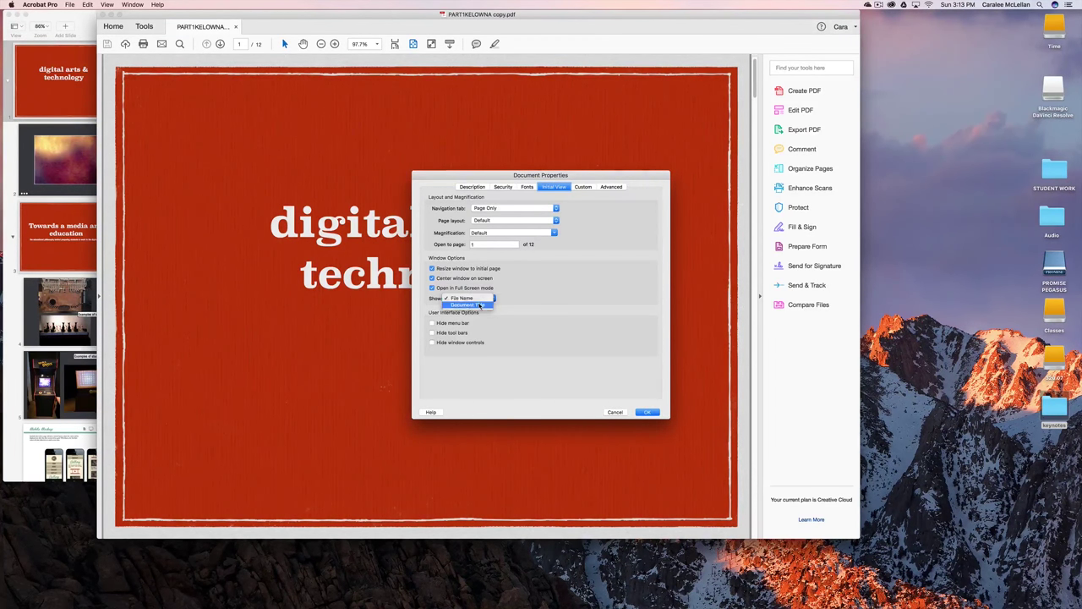
{"action": "left_click", "coordinate": [472, 308]}
{"action": "left_click", "coordinate": [647, 411]}
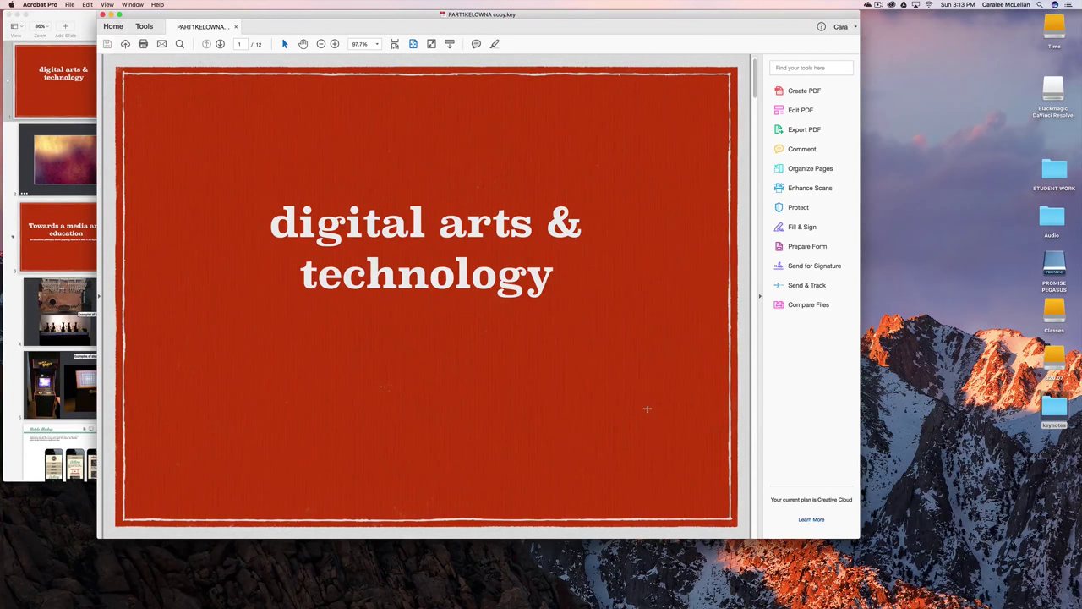
{"action": "key", "text": "super+w"}
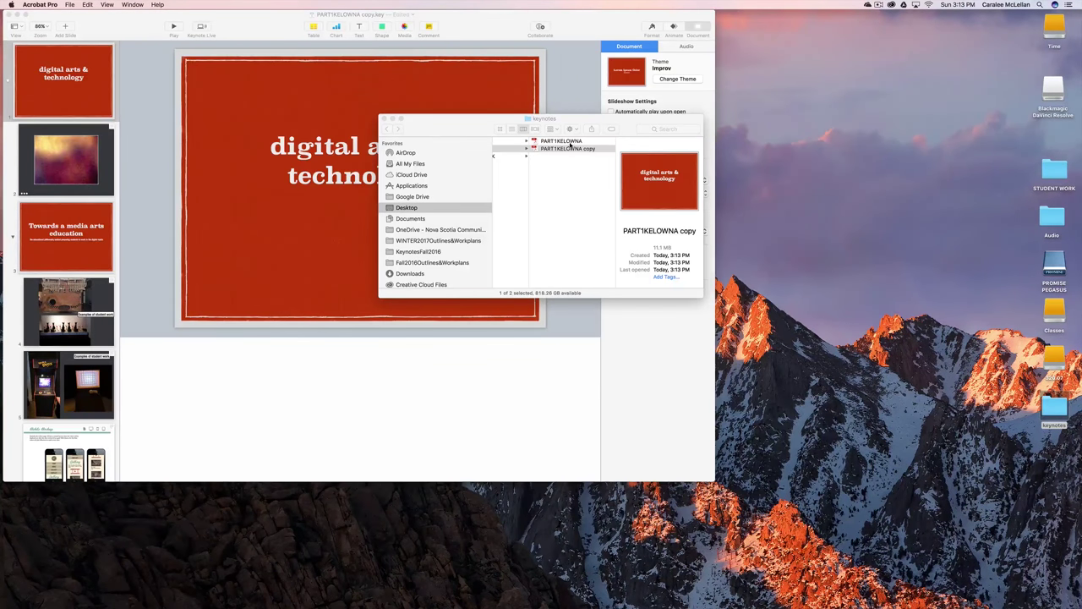
{"action": "double_click", "coordinate": [571, 148]}
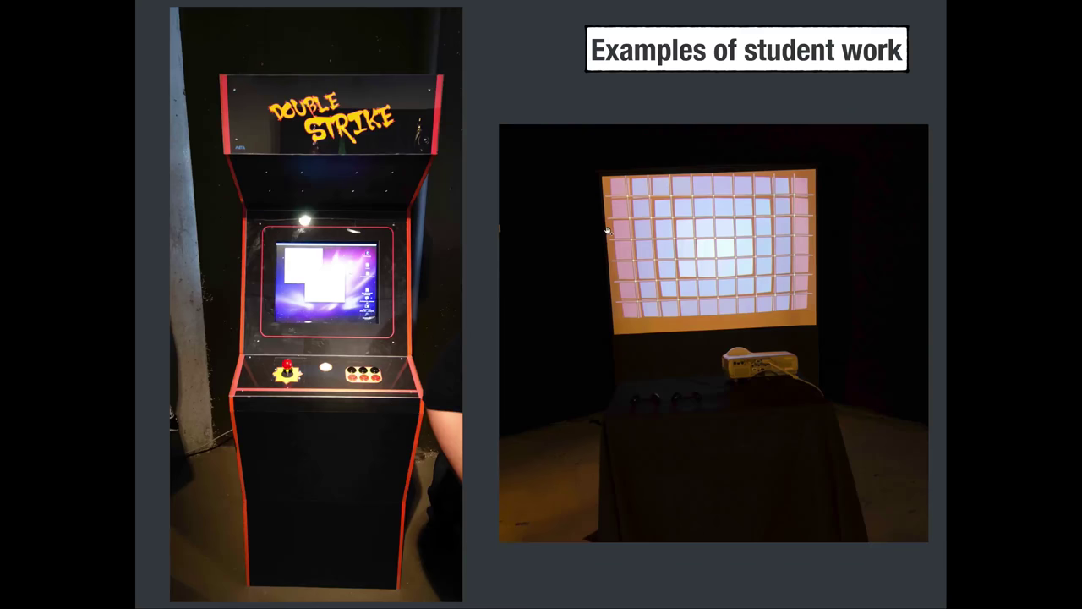
{"action": "left_click", "coordinate": [608, 230]}
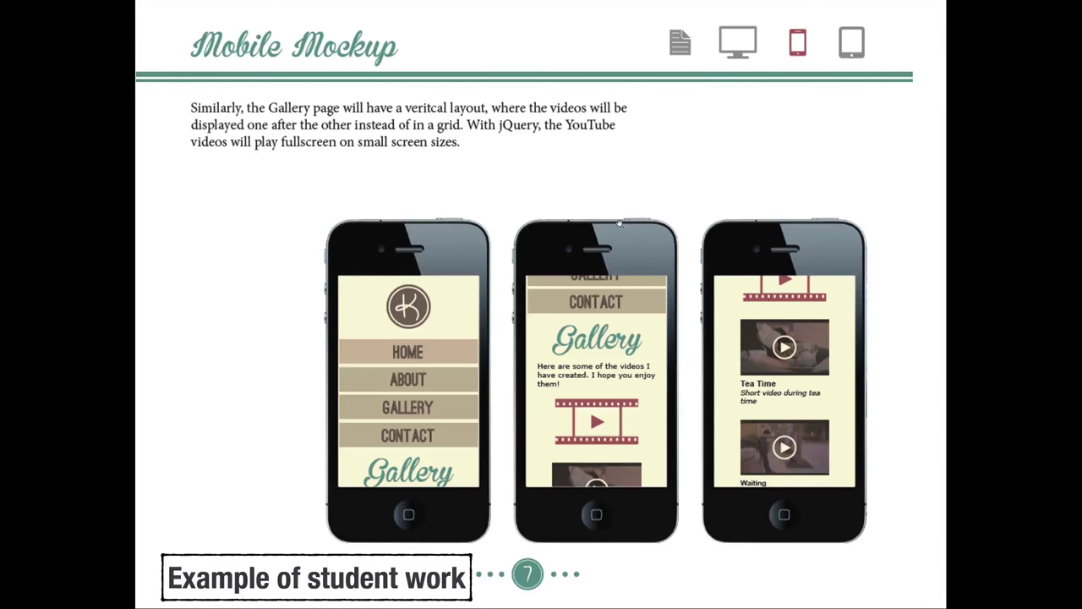
{"action": "key", "text": "Escape"}
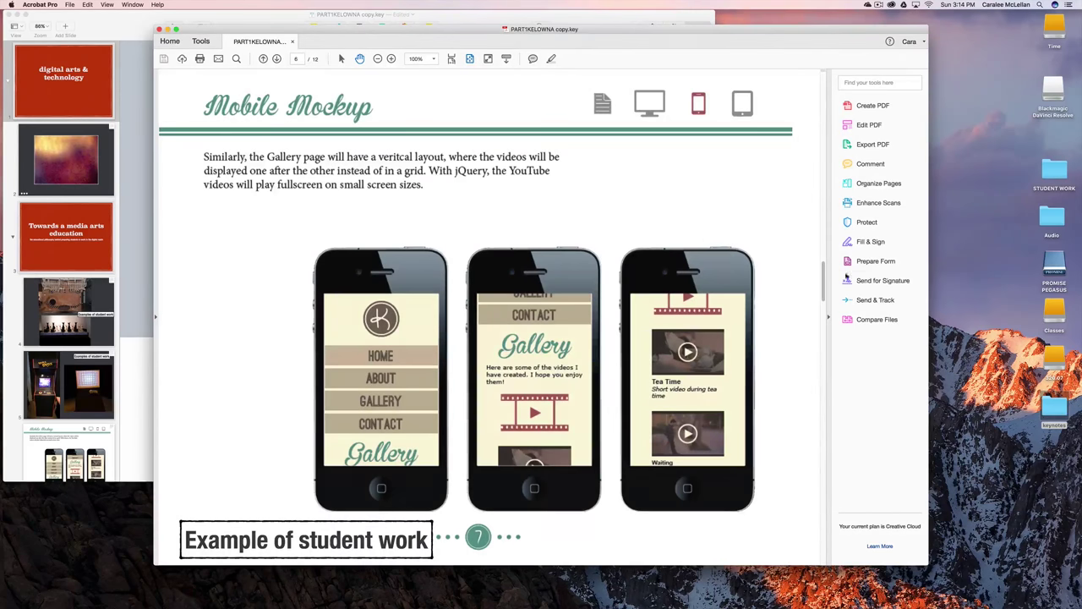
{"action": "left_click", "coordinate": [159, 29]}
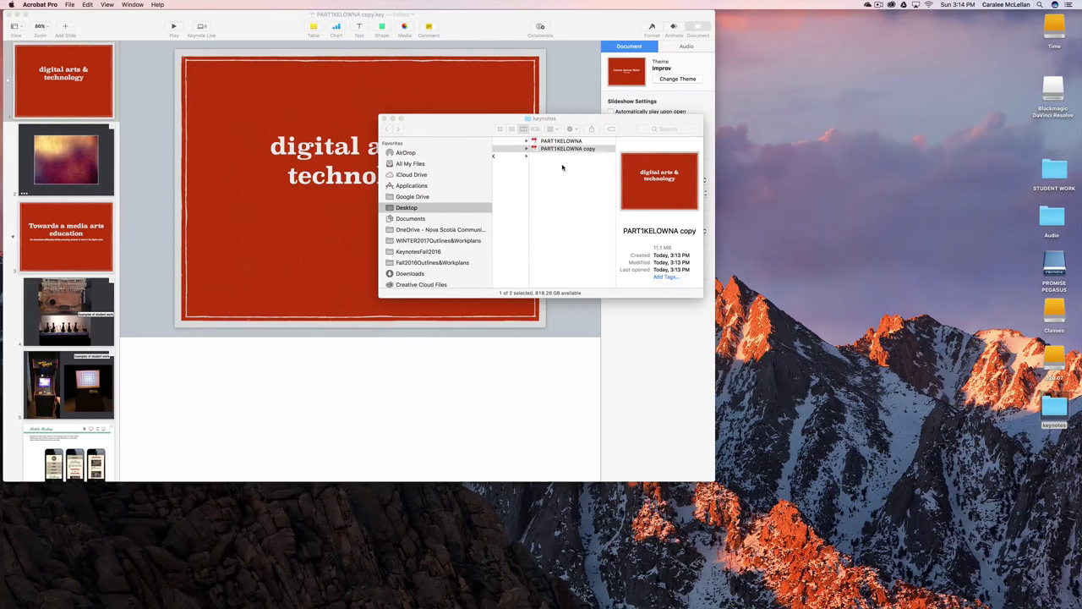
- Open the Get Info window for PART1KELOWNA copy and position it over the slide
{"action": "left_click", "coordinate": [562, 151]}
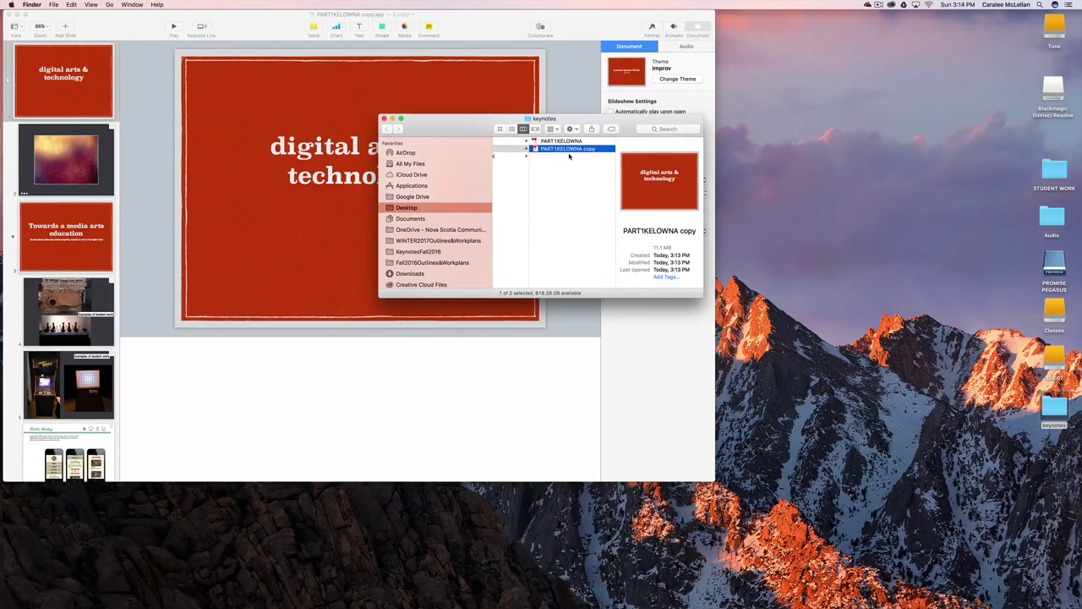
{"action": "key", "text": "super+i"}
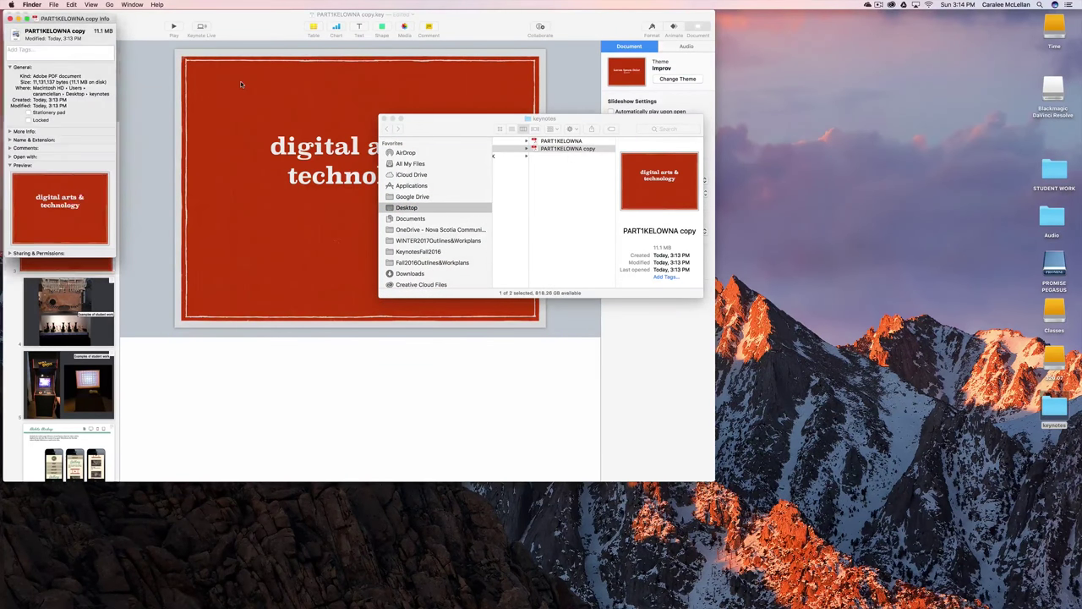
{"action": "left_click_drag", "start_coordinate": [41, 21], "coordinate": [313, 82]}
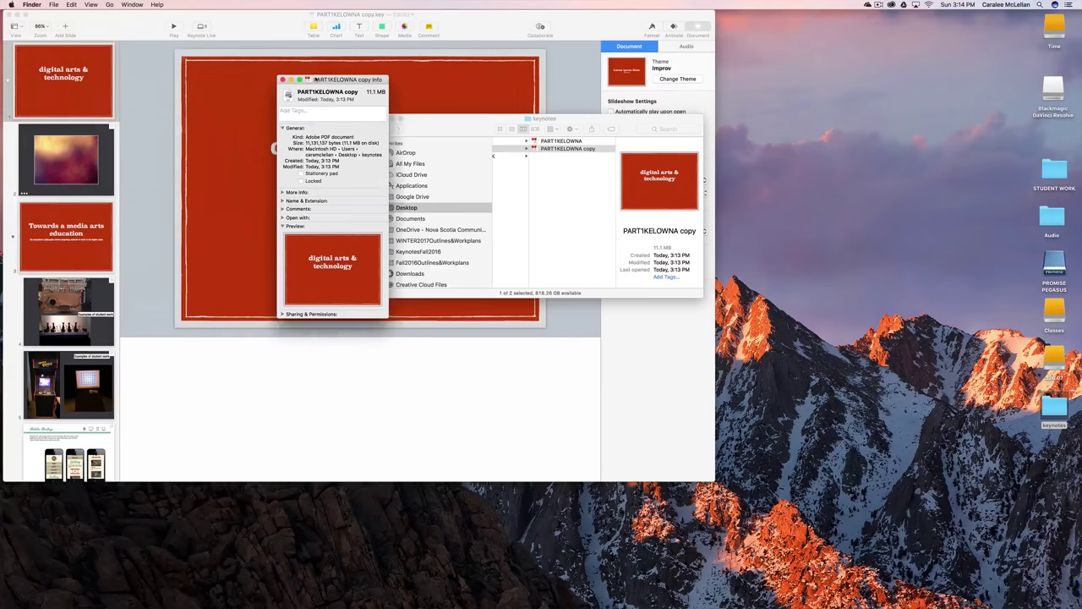
{"action": "left_click", "coordinate": [106, 7]}
{"action": "mouse_move", "coordinate": [49, 5]}
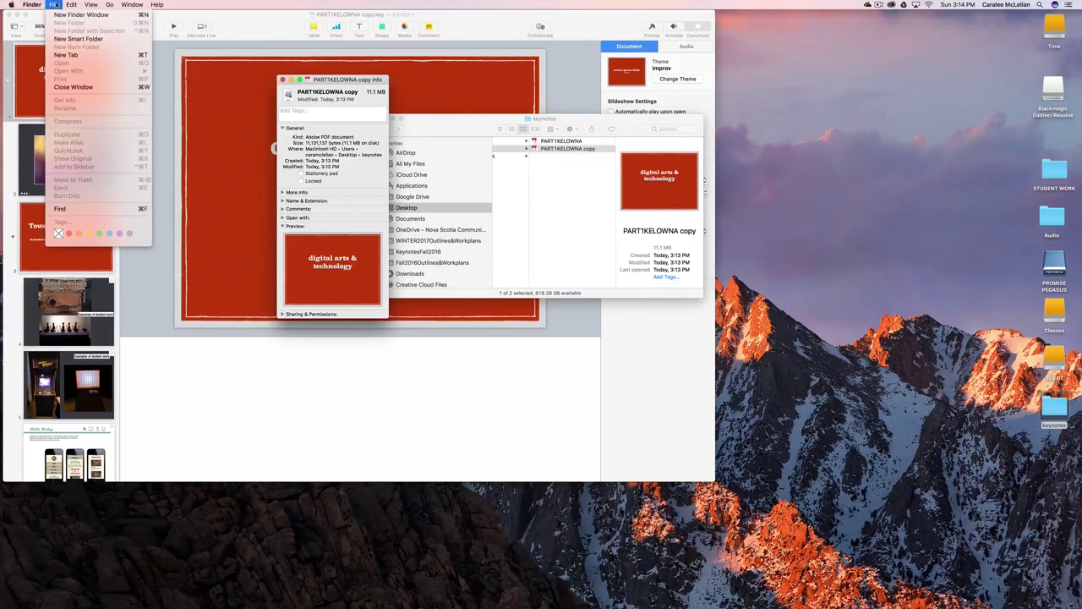
{"action": "mouse_move", "coordinate": [91, 5]}
{"action": "left_click", "coordinate": [327, 81]}
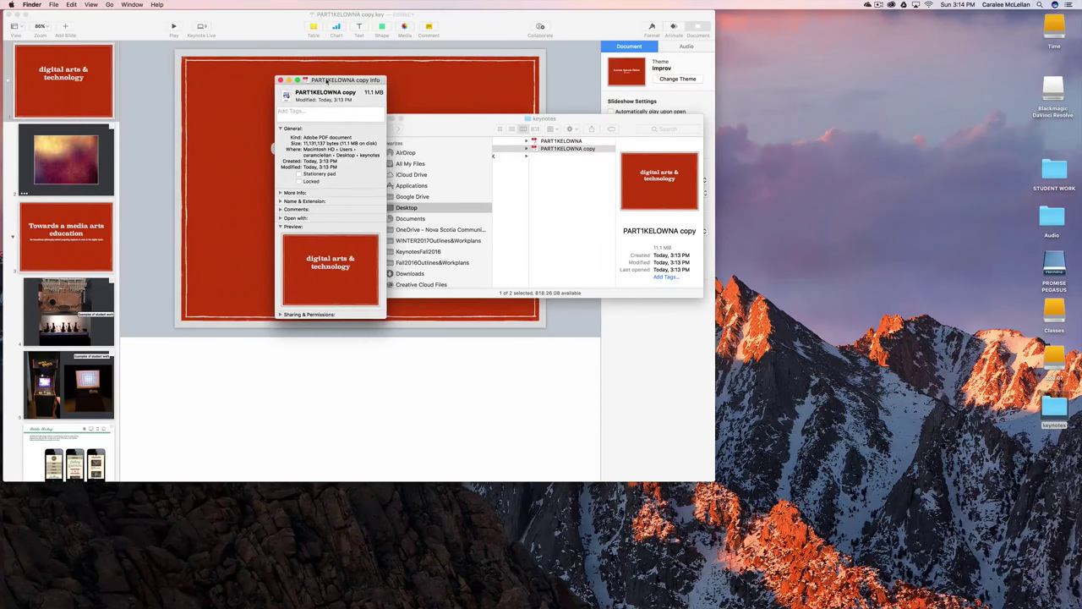
{"action": "left_click_drag", "start_coordinate": [327, 80], "coordinate": [323, 80]}
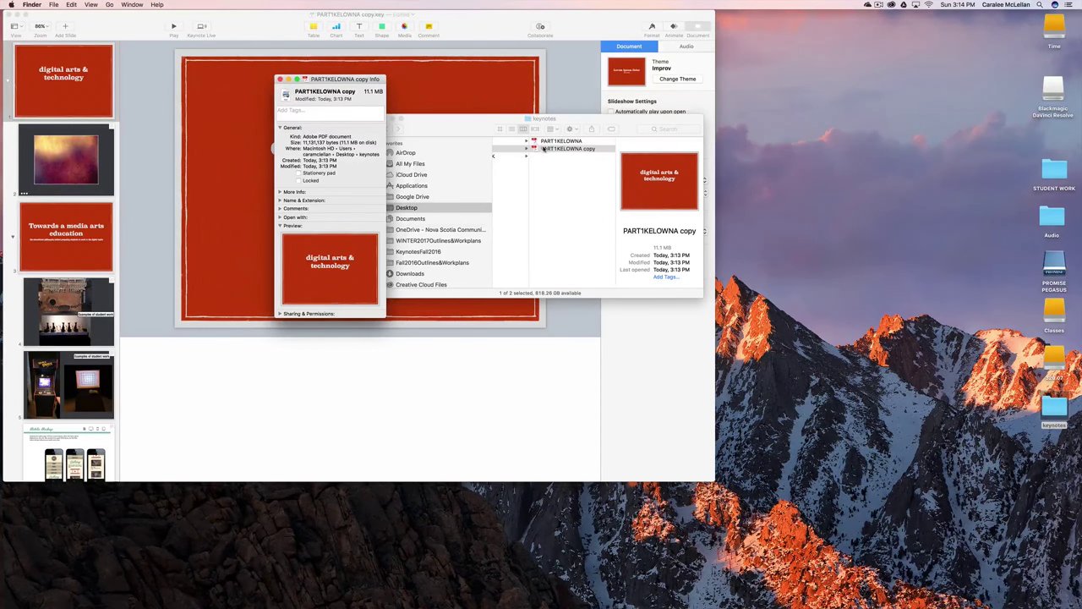
{"action": "left_click", "coordinate": [524, 143]}
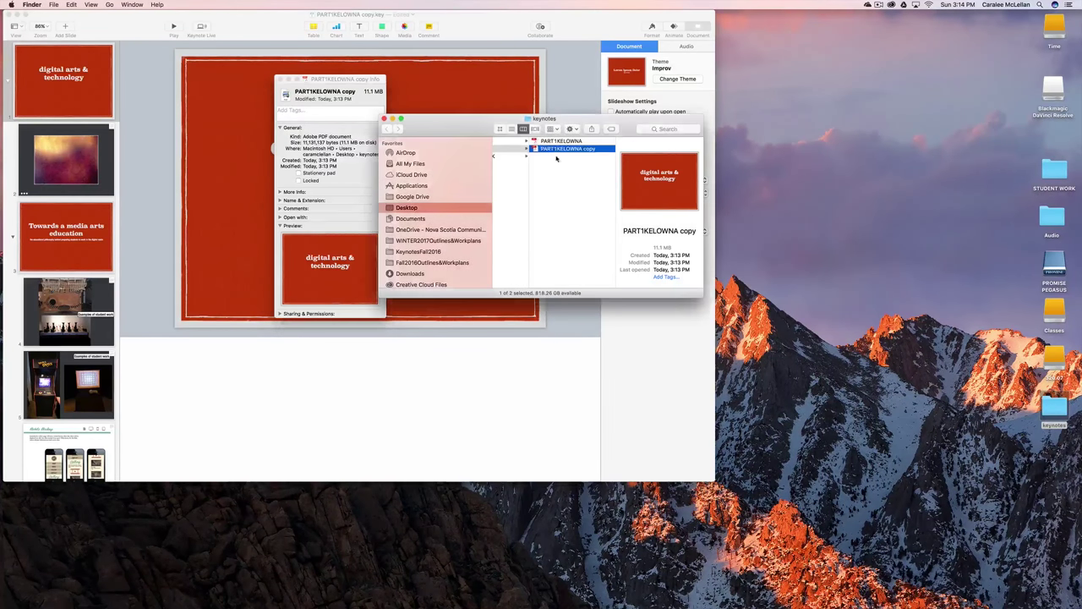
{"action": "left_click", "coordinate": [53, 4]}
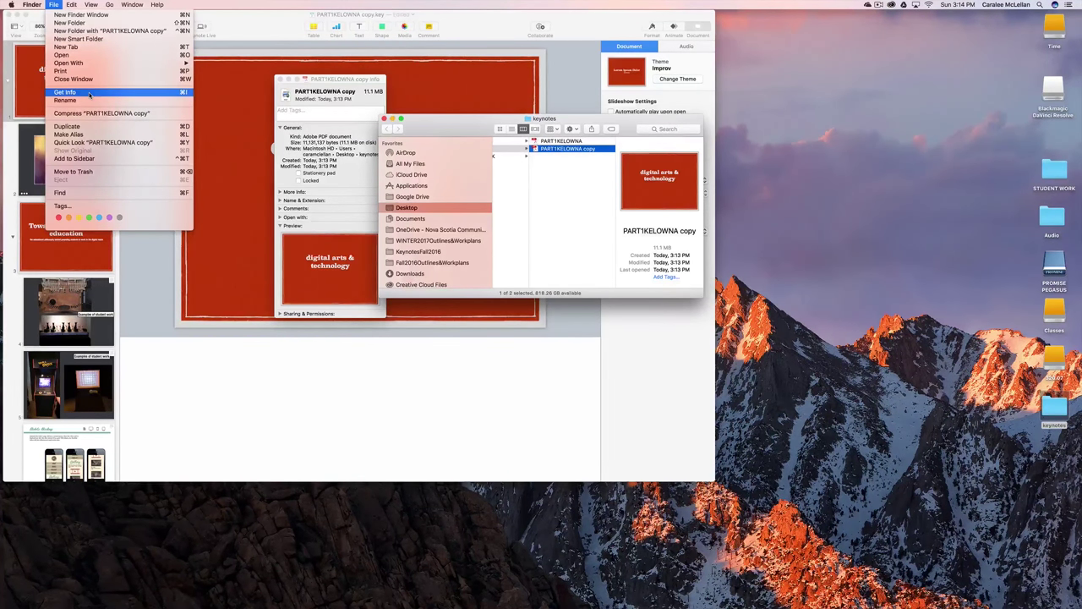
{"action": "left_click", "coordinate": [328, 83]}
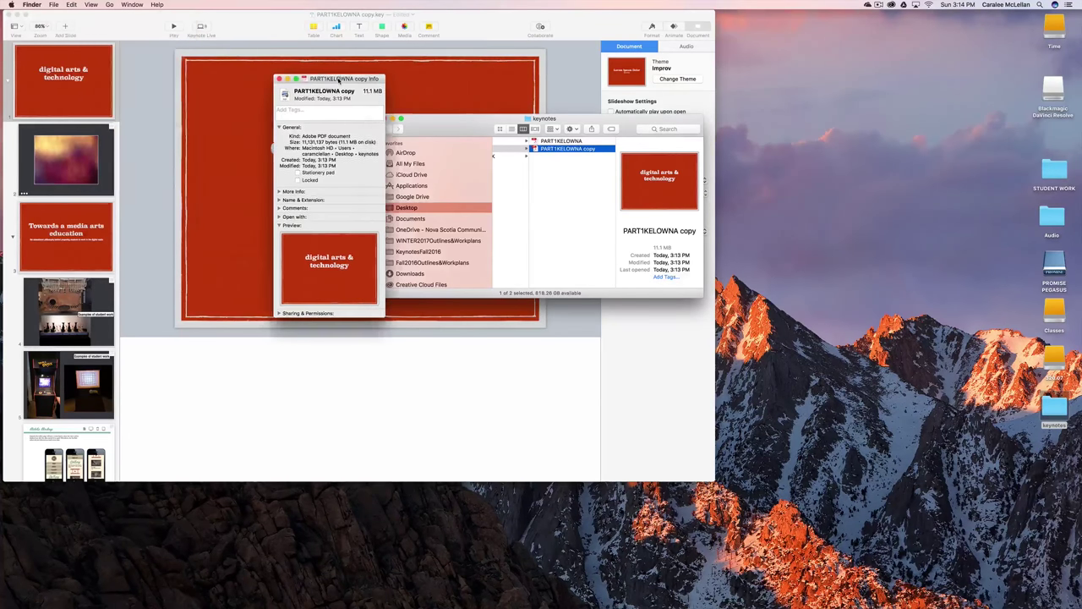
{"action": "left_click_drag", "start_coordinate": [328, 82], "coordinate": [300, 76]}
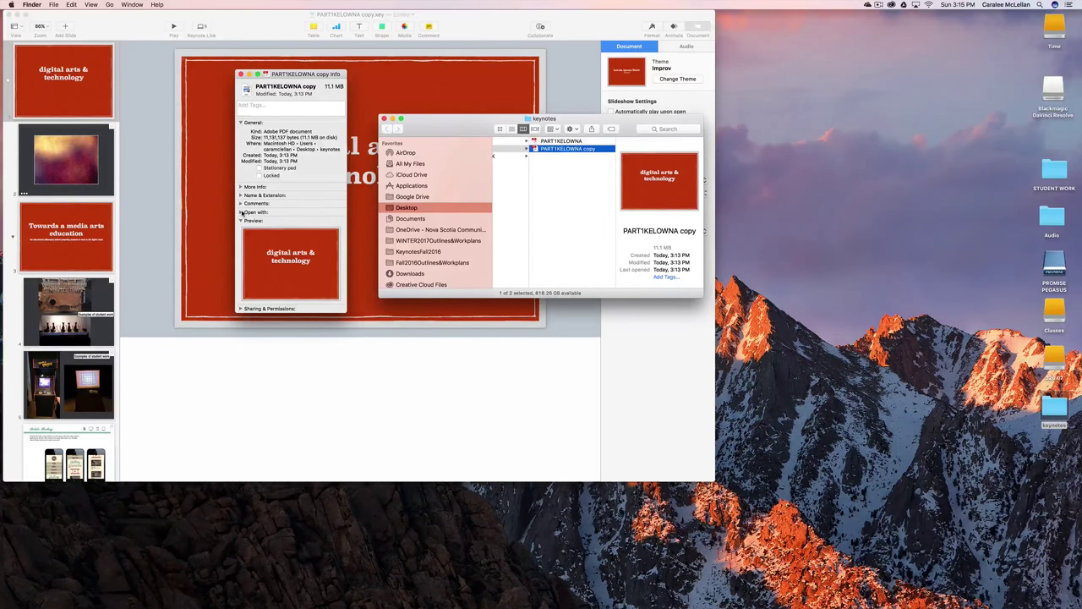
- Set all PDF documents to open with Preview using Change All
{"action": "left_click", "coordinate": [241, 212]}
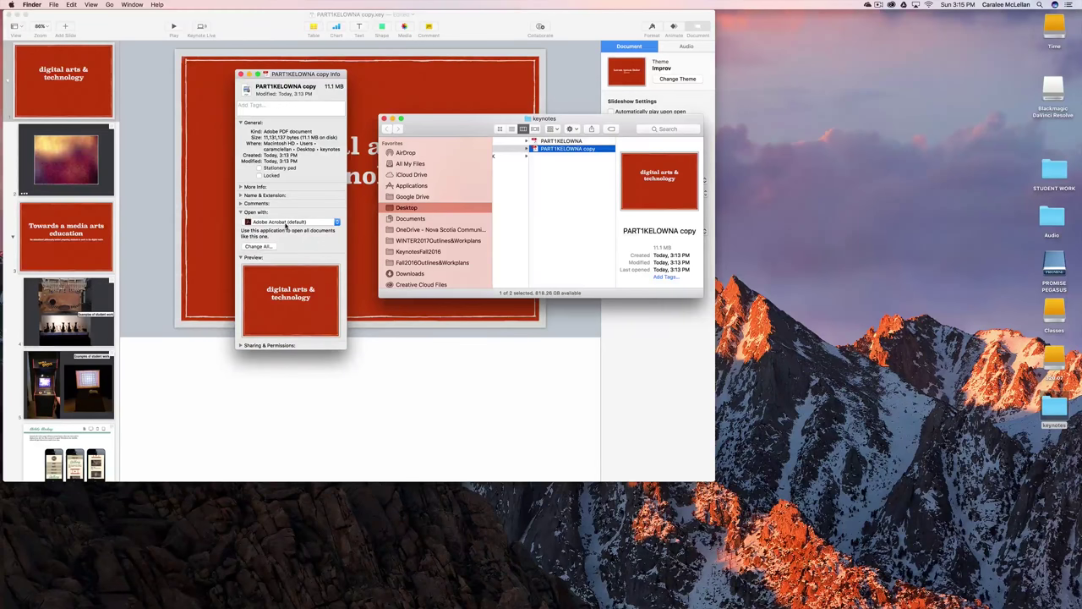
{"action": "left_click", "coordinate": [286, 222]}
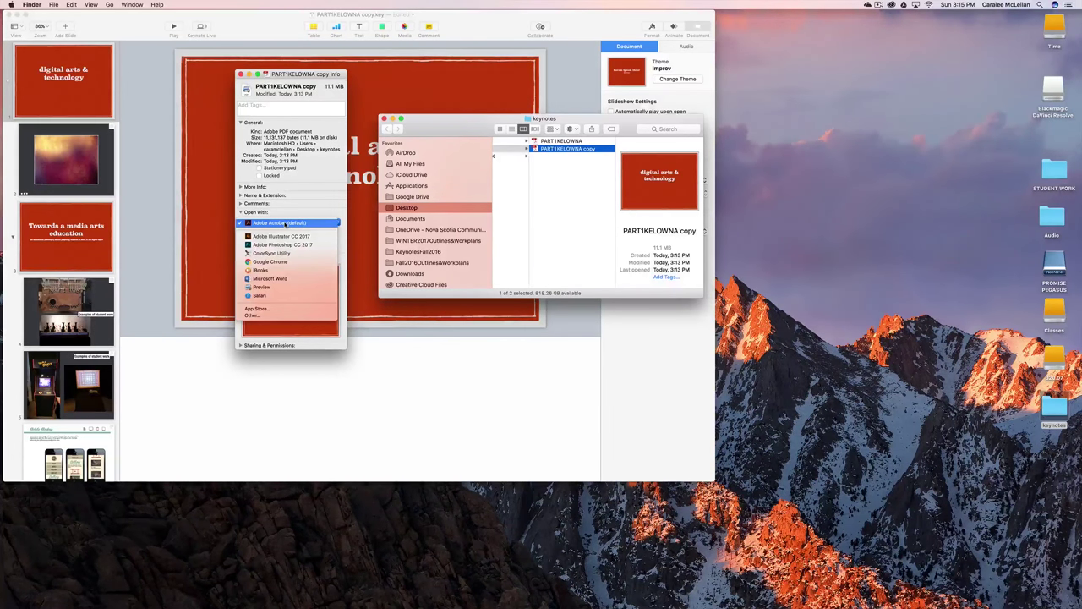
{"action": "left_click", "coordinate": [270, 288]}
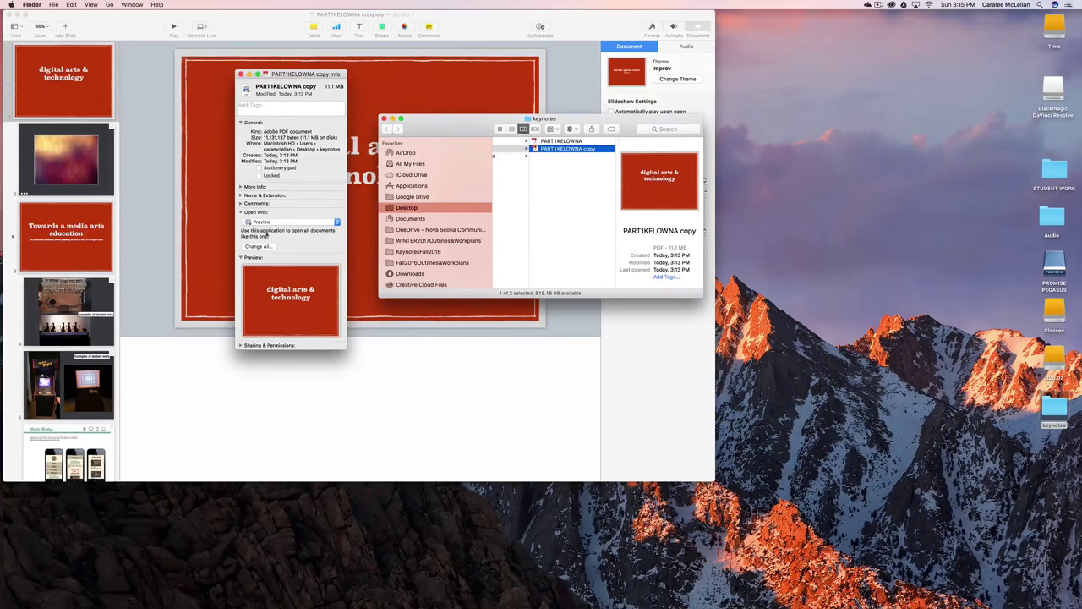
{"action": "left_click", "coordinate": [267, 247]}
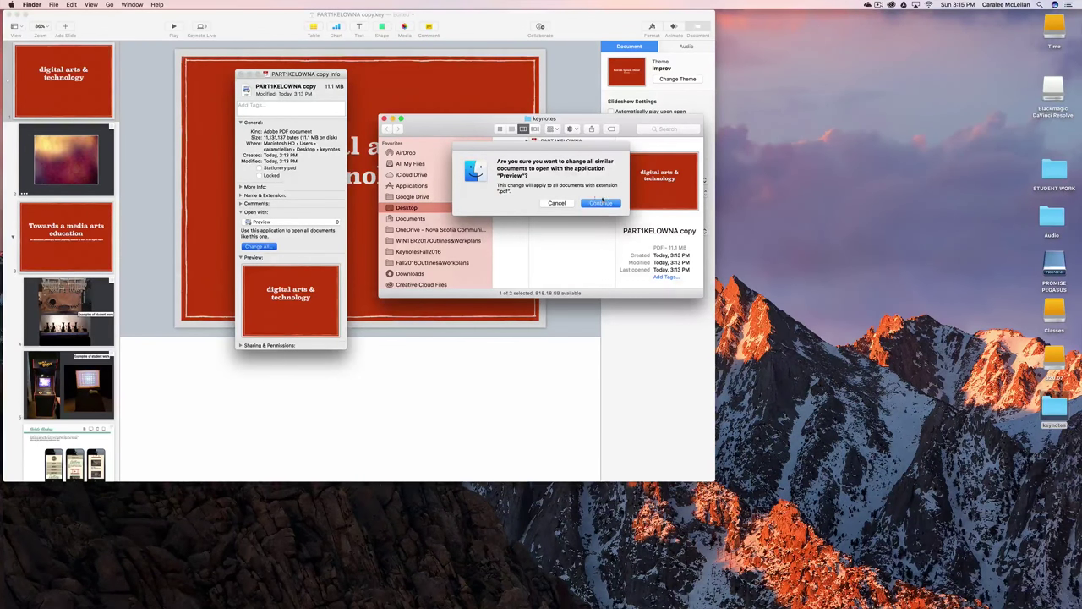
{"action": "left_click", "coordinate": [596, 203]}
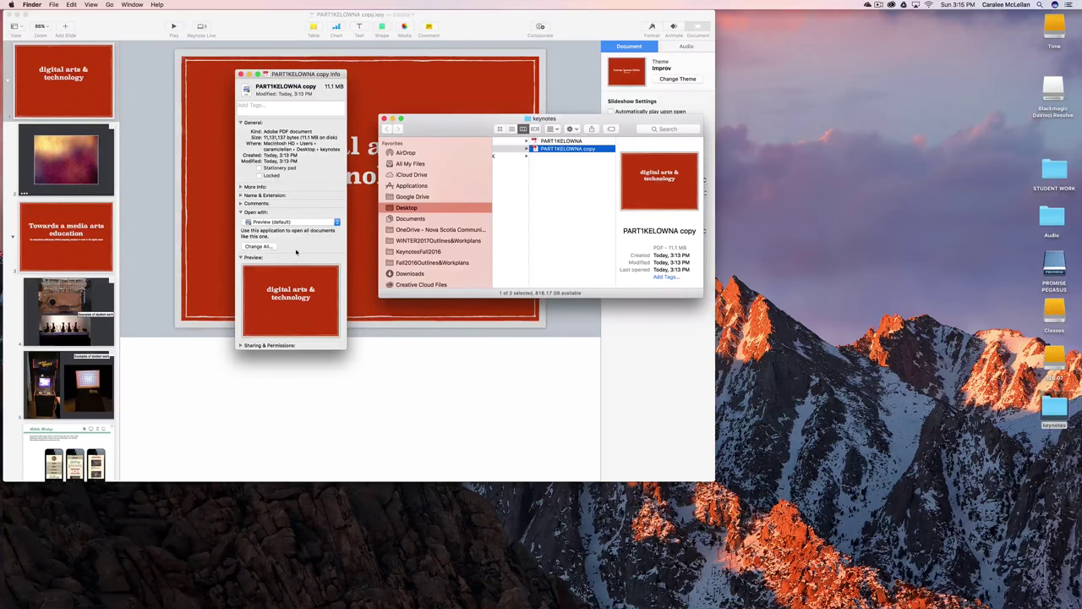
- Switch all PDF documents back to Adobe Acrobat and close the Info window
{"action": "left_click", "coordinate": [322, 223]}
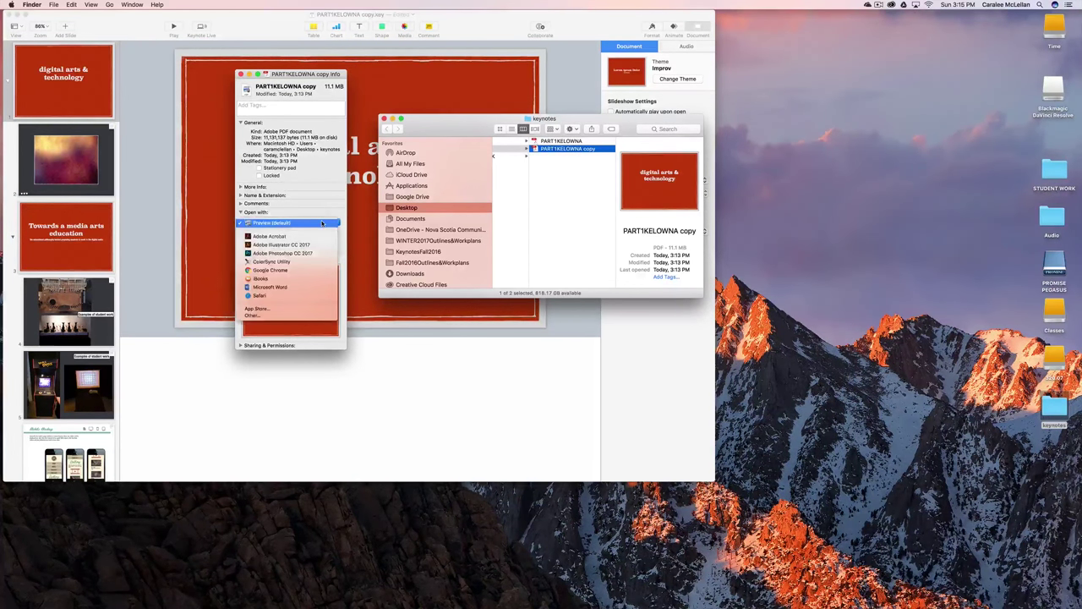
{"action": "left_click", "coordinate": [303, 236]}
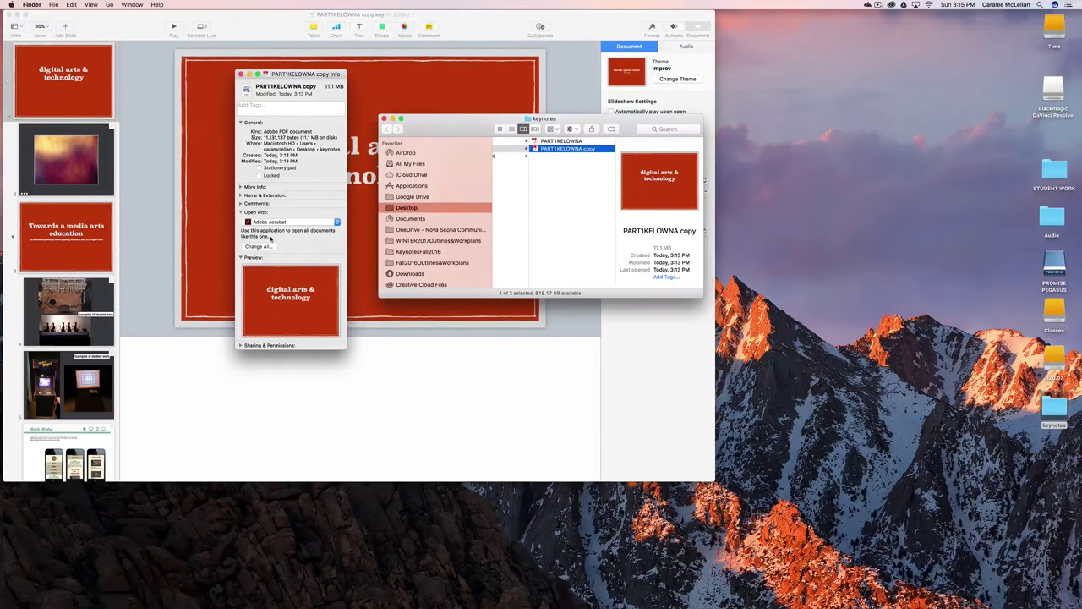
{"action": "left_click", "coordinate": [258, 247]}
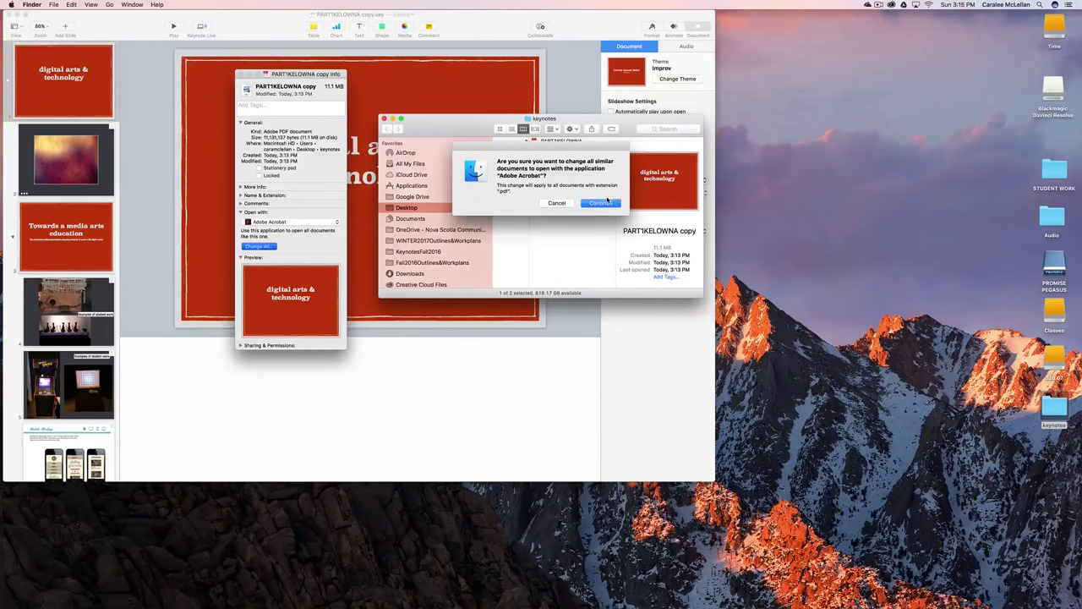
{"action": "left_click", "coordinate": [610, 203]}
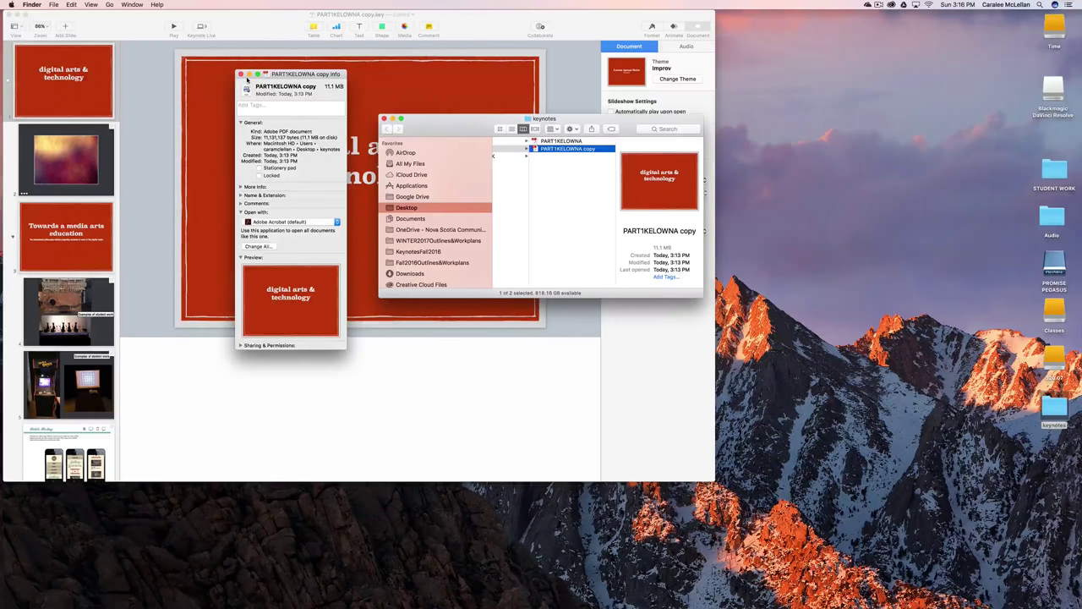
{"action": "left_click", "coordinate": [241, 75]}
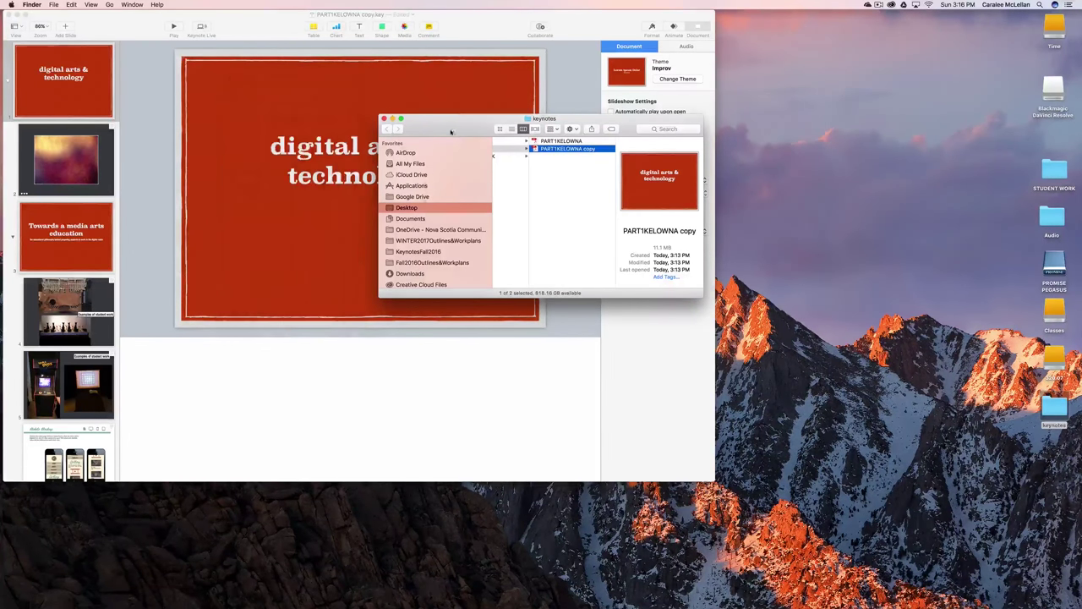
- Move the Finder window aside and open Keynote's Print dialog for the deck
{"action": "left_click_drag", "start_coordinate": [473, 119], "coordinate": [837, 190]}
{"action": "left_click", "coordinate": [472, 388]}
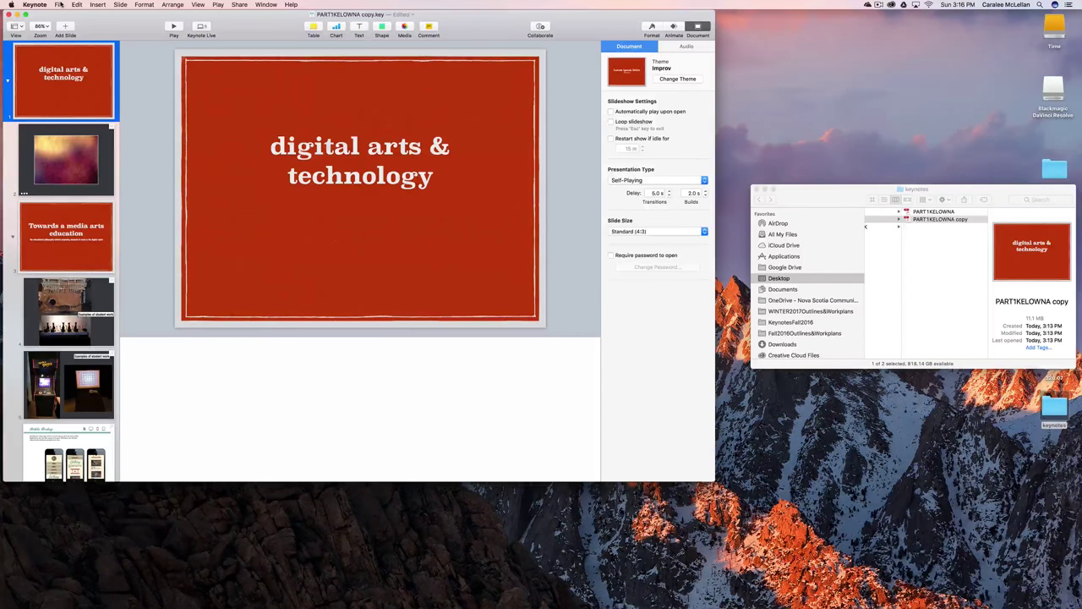
{"action": "left_click", "coordinate": [60, 5]}
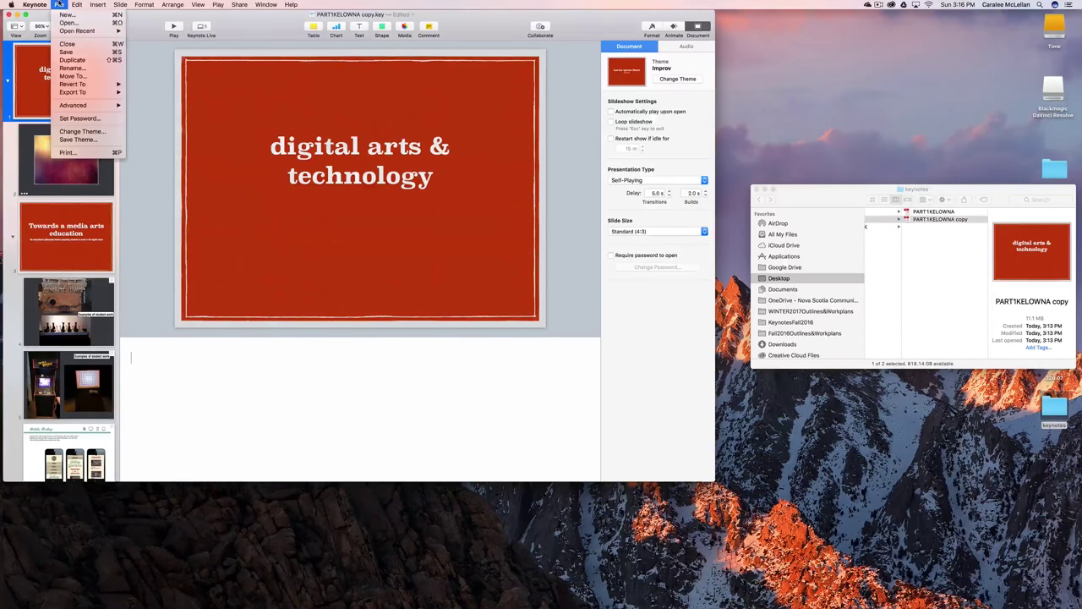
{"action": "left_click", "coordinate": [74, 153]}
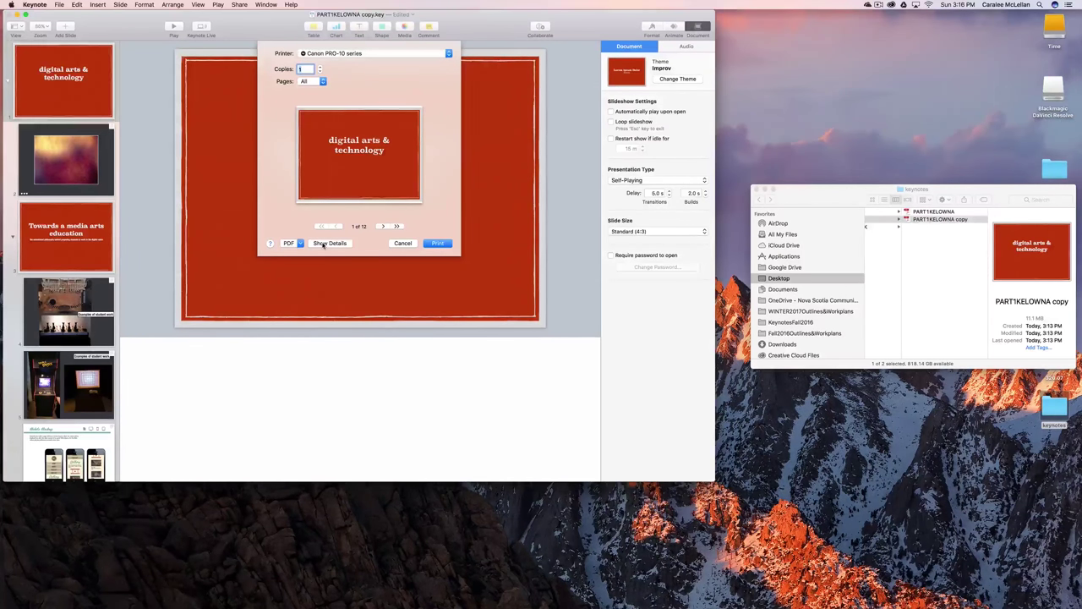
- Show print details, compare the Slide, Grid and Handout layouts, then settle on Outline
{"action": "left_click", "coordinate": [324, 244]}
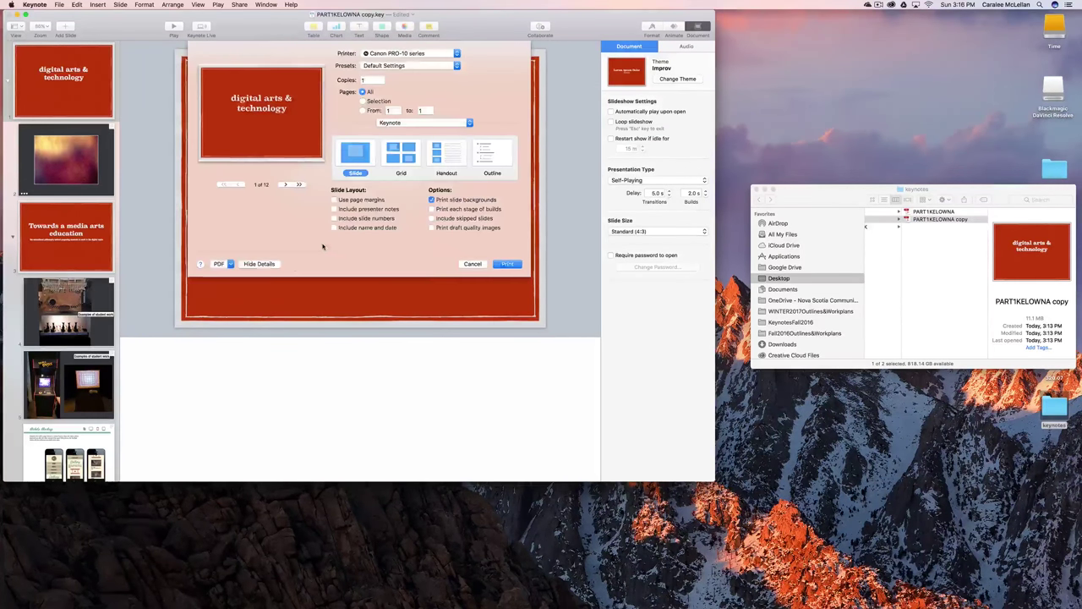
{"action": "left_click", "coordinate": [400, 155]}
{"action": "left_click", "coordinate": [439, 156]}
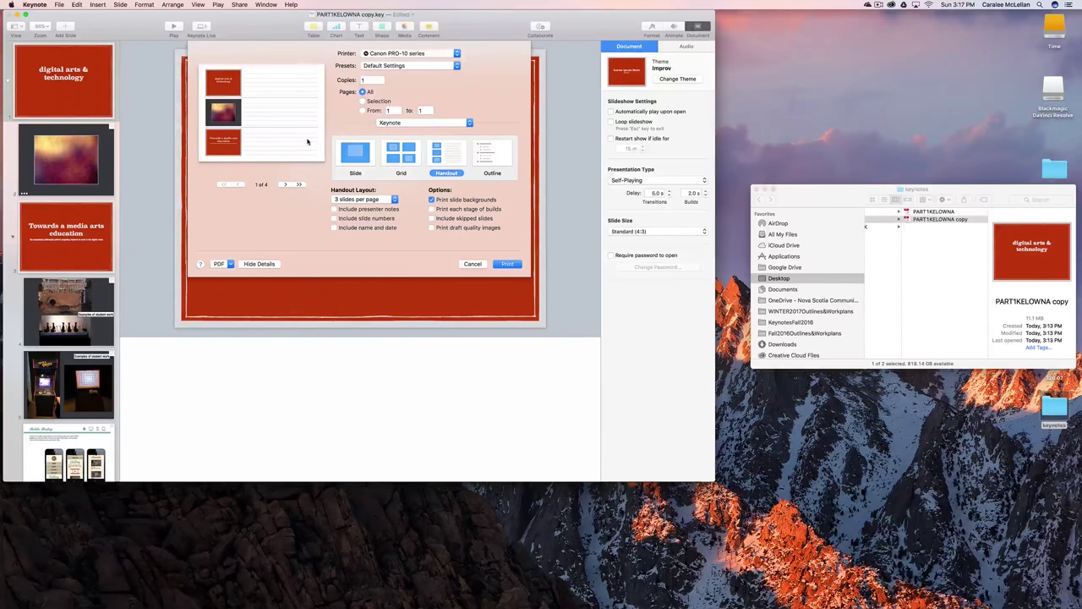
{"action": "left_click", "coordinate": [486, 162]}
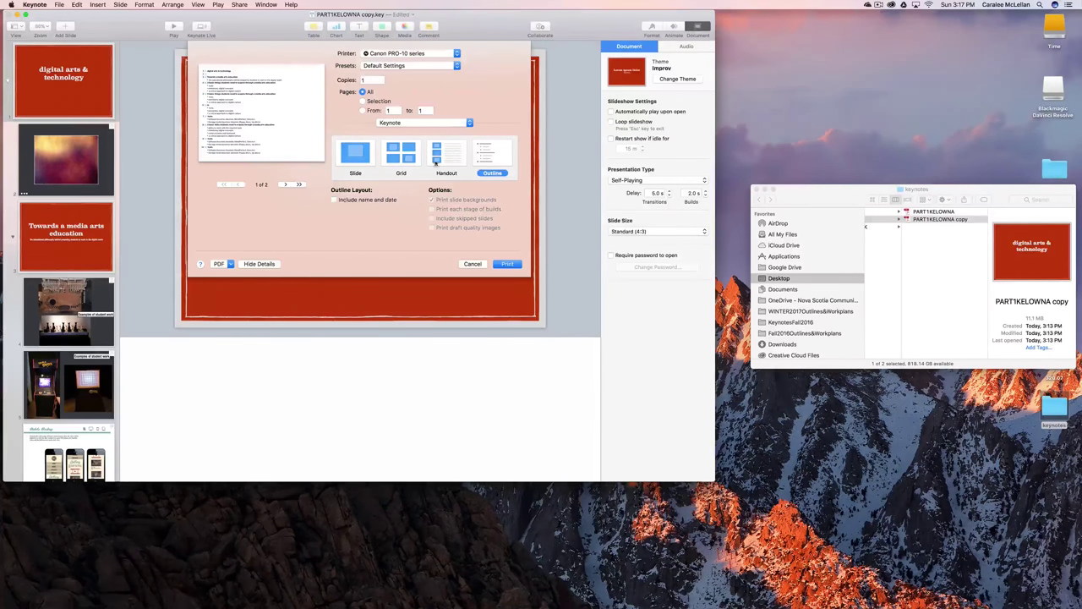
{"action": "left_click", "coordinate": [438, 161]}
{"action": "left_click", "coordinate": [361, 161]}
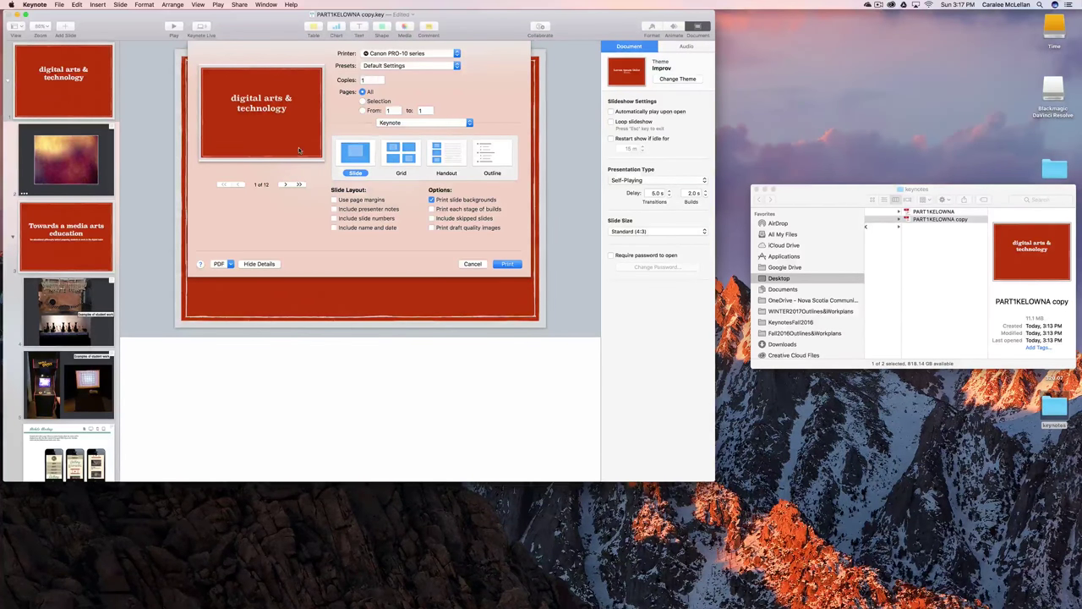
{"action": "left_click", "coordinate": [400, 152]}
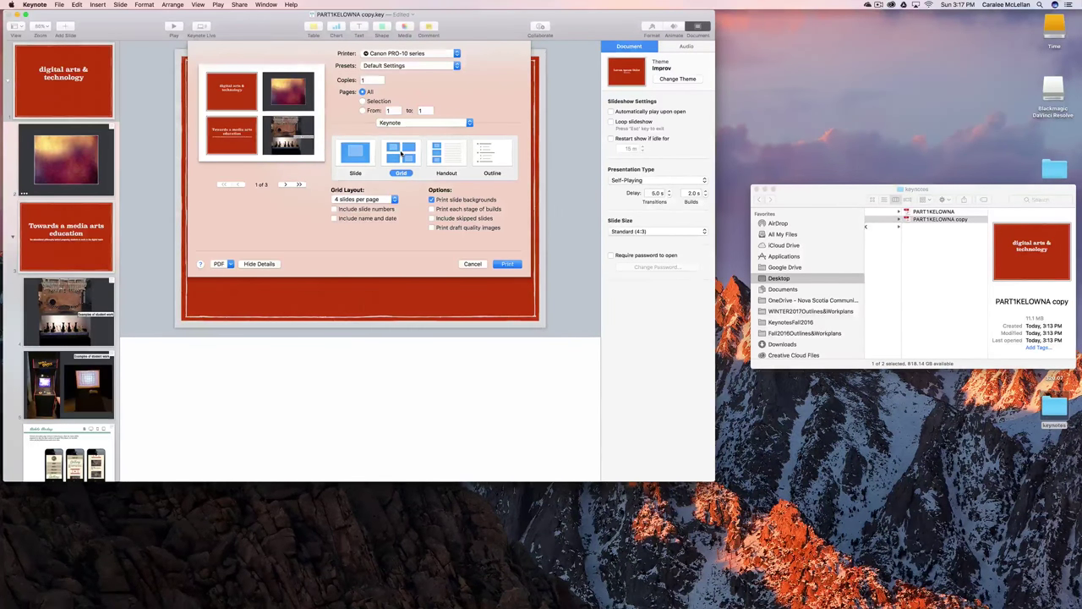
{"action": "left_click", "coordinate": [433, 159]}
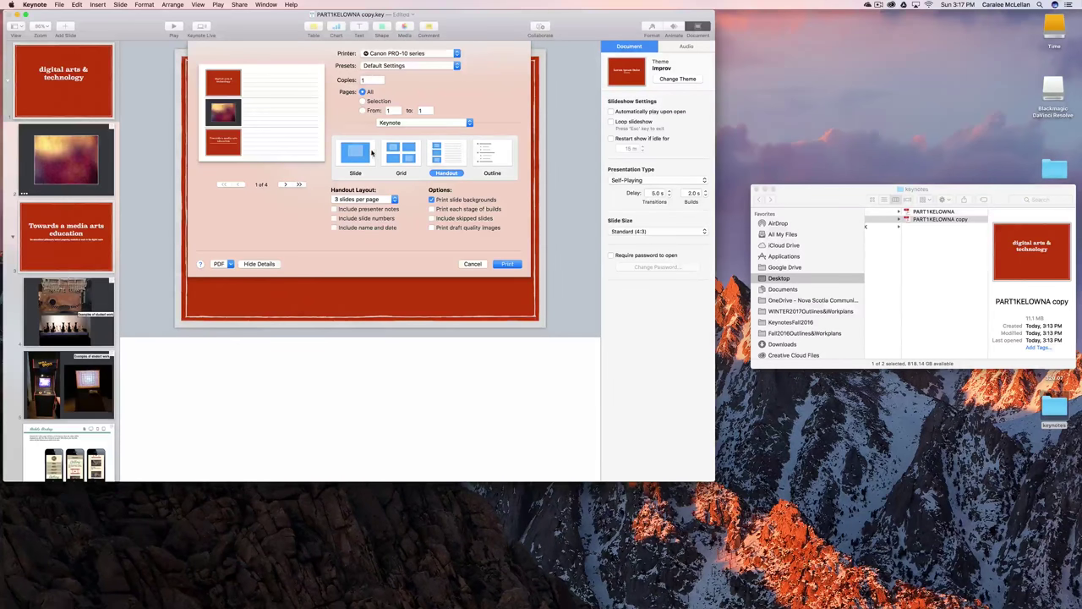
{"action": "left_click", "coordinate": [486, 151]}
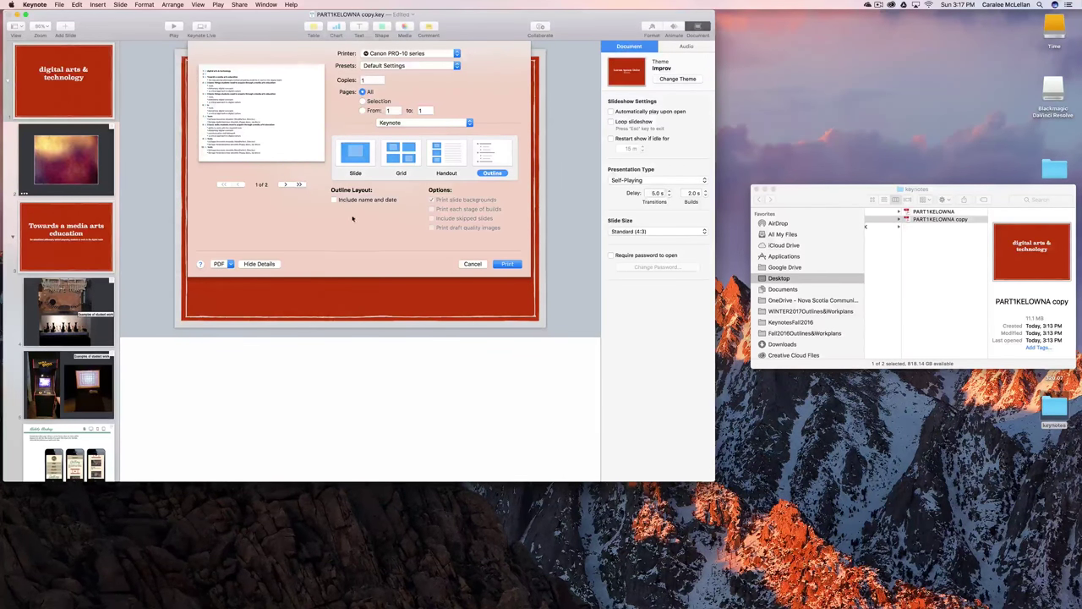
- Save the outline printout via Save as PDF as PART1KELOWNA copy.key.pdf
{"action": "left_click", "coordinate": [221, 264]}
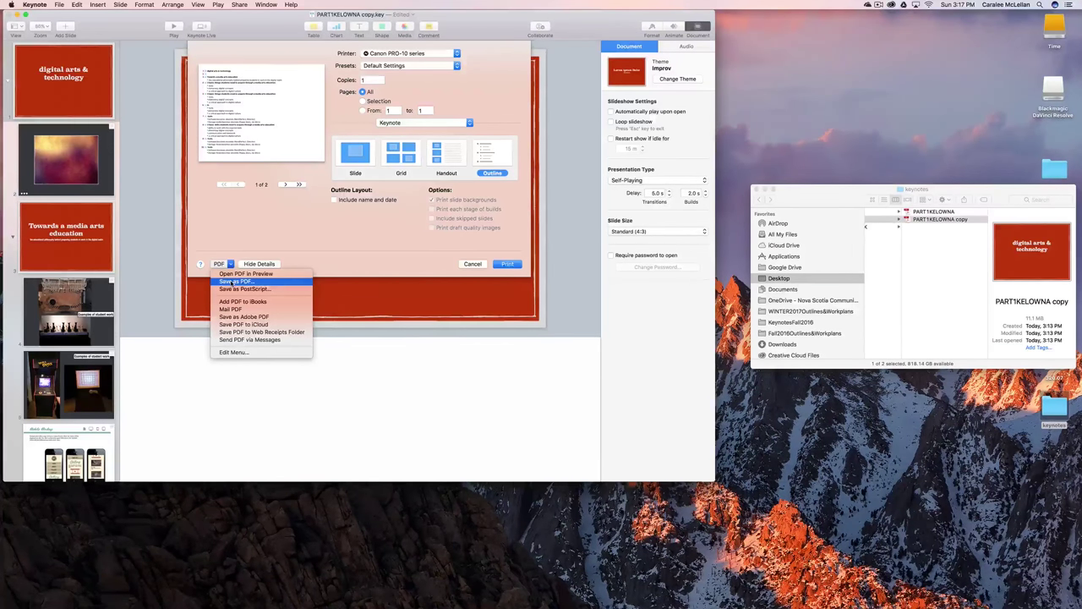
{"action": "left_click", "coordinate": [232, 281]}
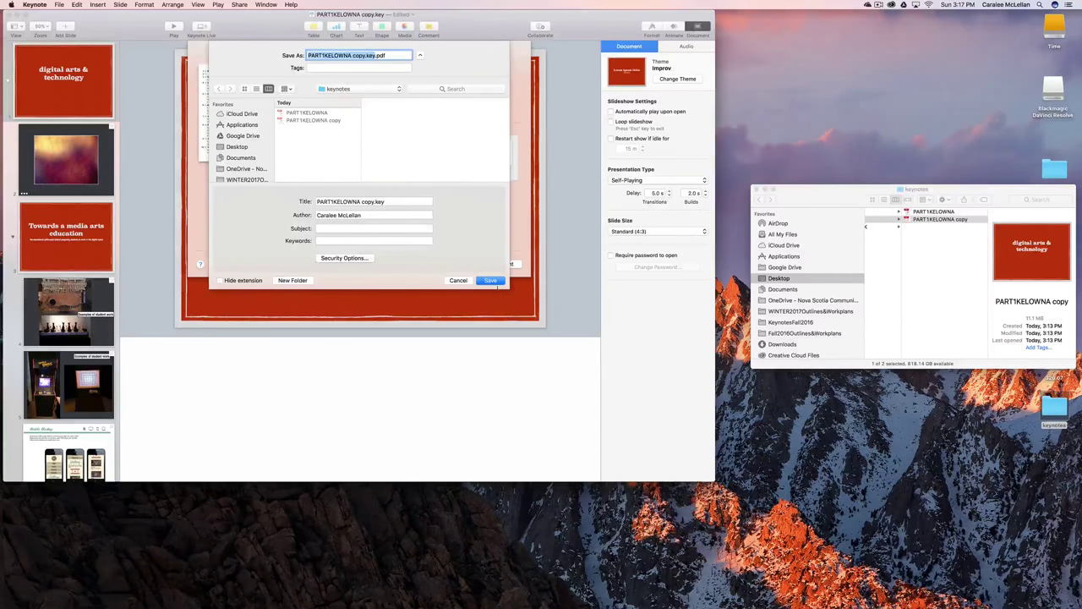
{"action": "left_click", "coordinate": [491, 282]}
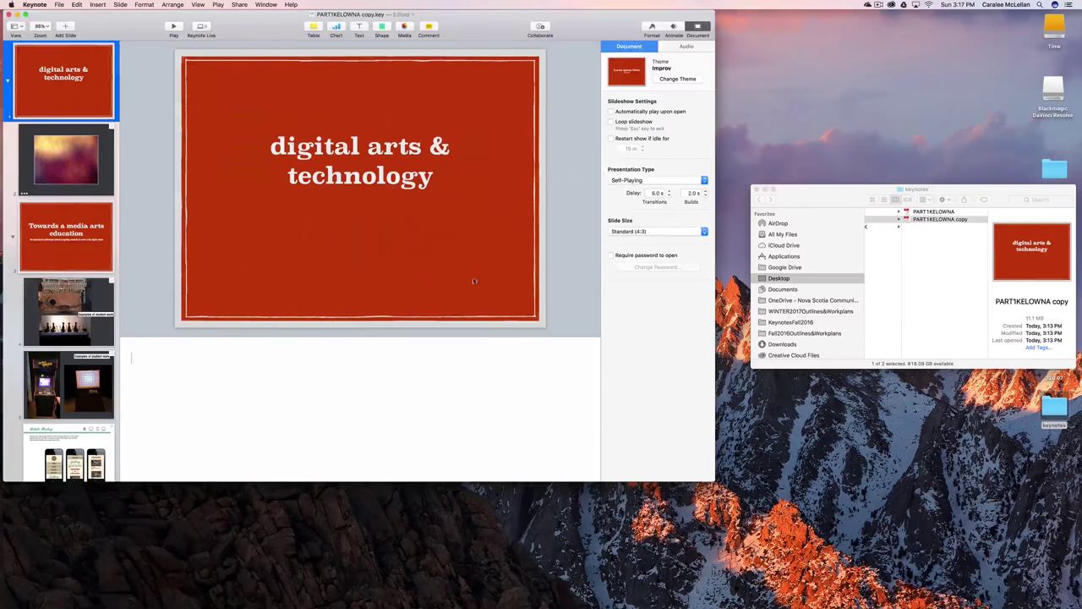
- Open PART1KELOWNA copy.key.pdf from Finder in Acrobat Pro
{"action": "double_click", "coordinate": [931, 226]}
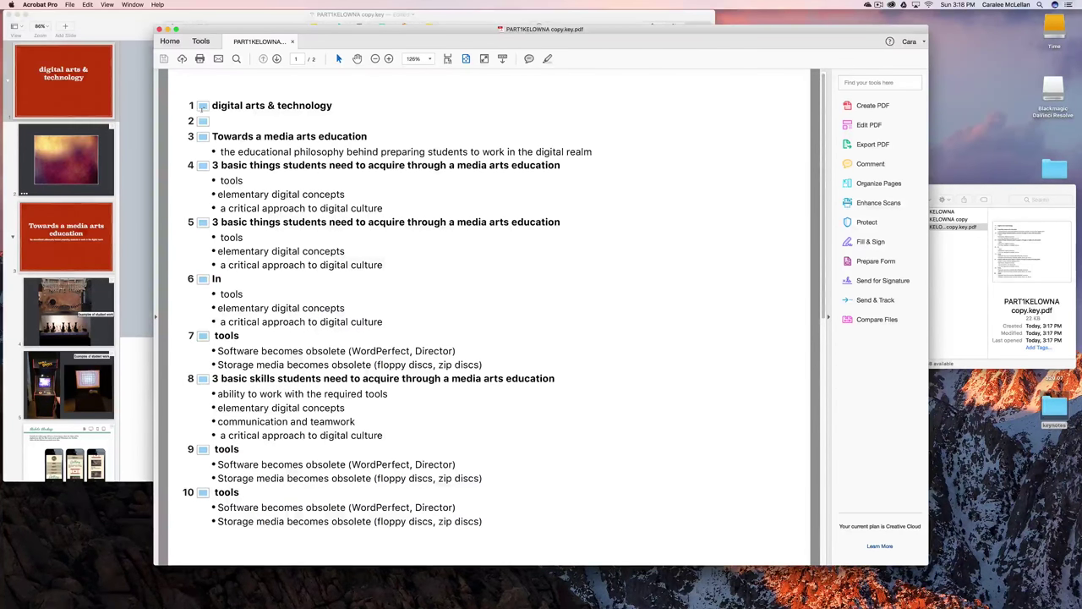
- Return to Keynote and select slide 2 to view its presenter notes
{"action": "key", "text": "super+Tab"}
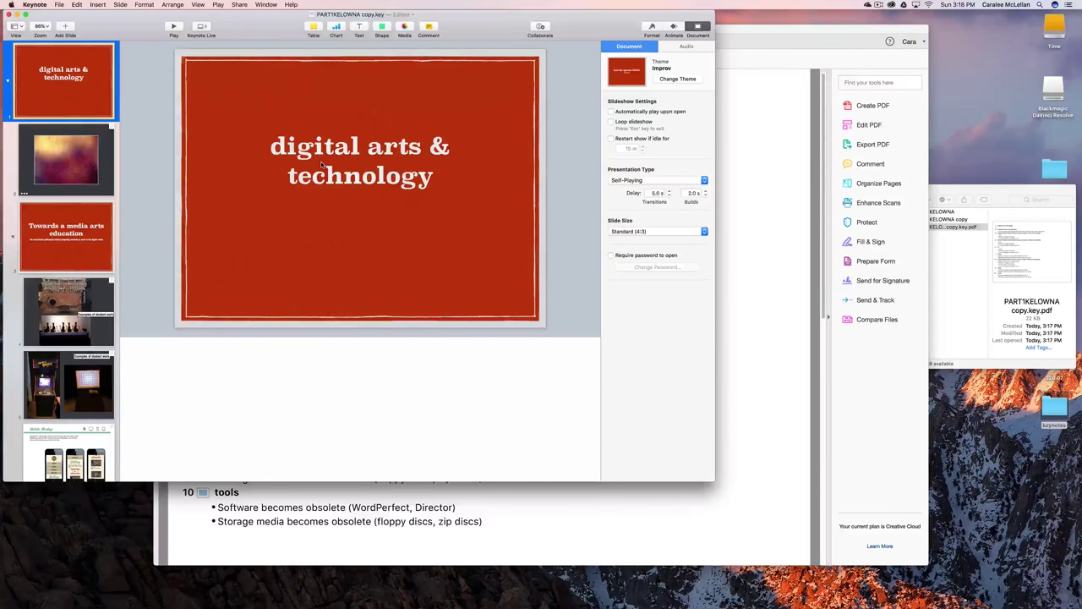
{"action": "left_click", "coordinate": [50, 167]}
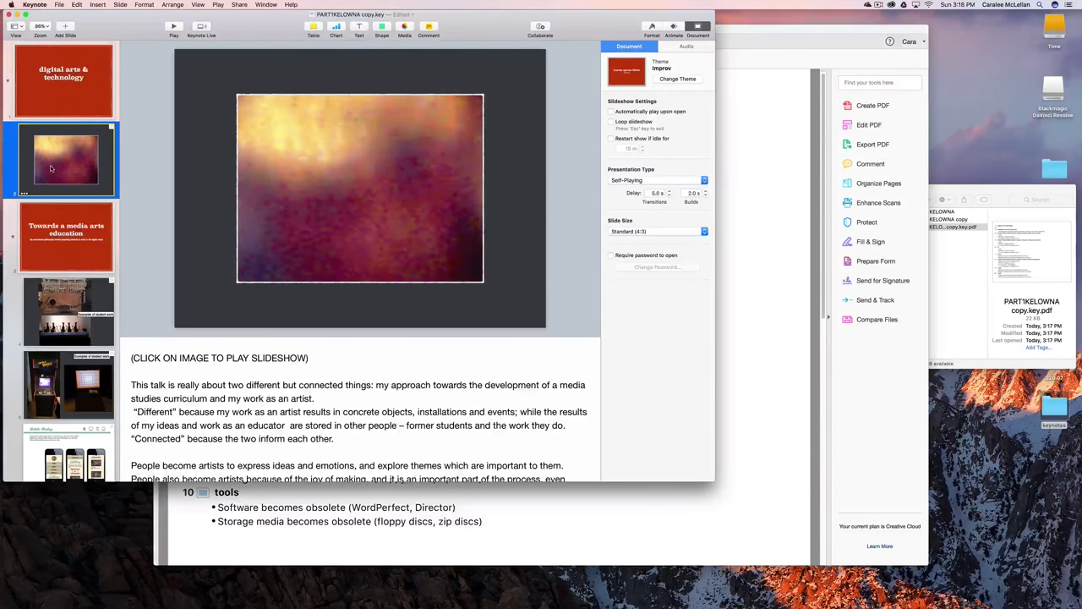